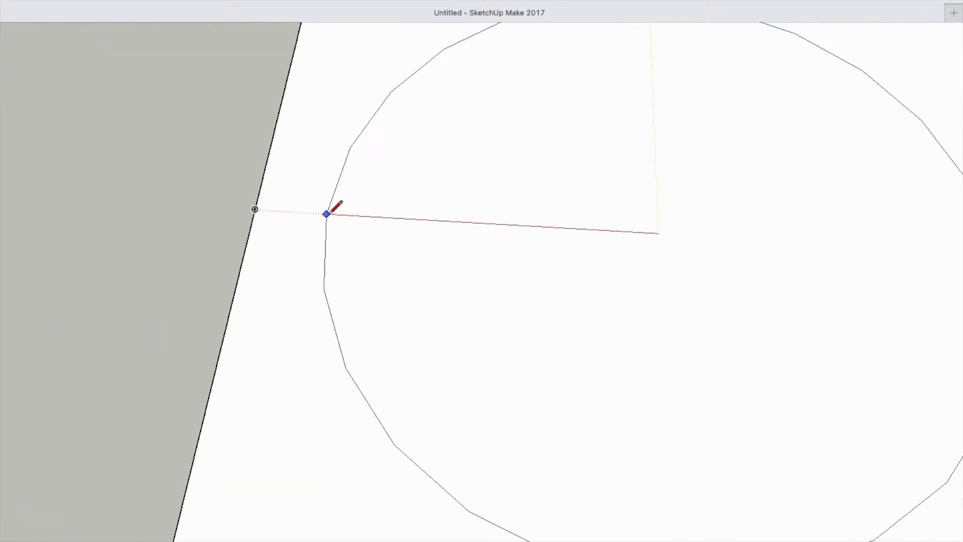
Draw concentric circles on the square base's top face and extrude them into a two-tier round plinth
{"action": "left_click", "coordinate": [332, 213]}
{"action": "left_click", "coordinate": [659, 233]}
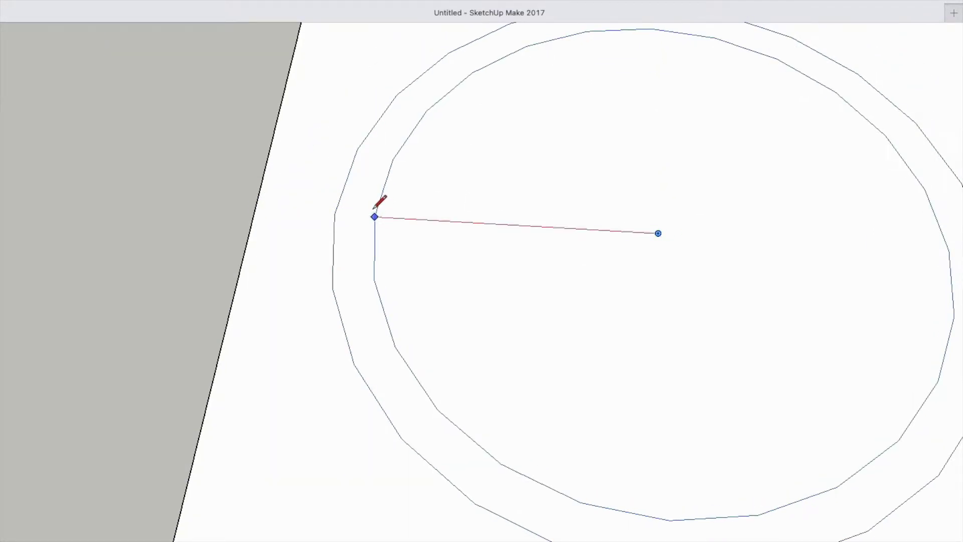
{"action": "key", "text": "p"}
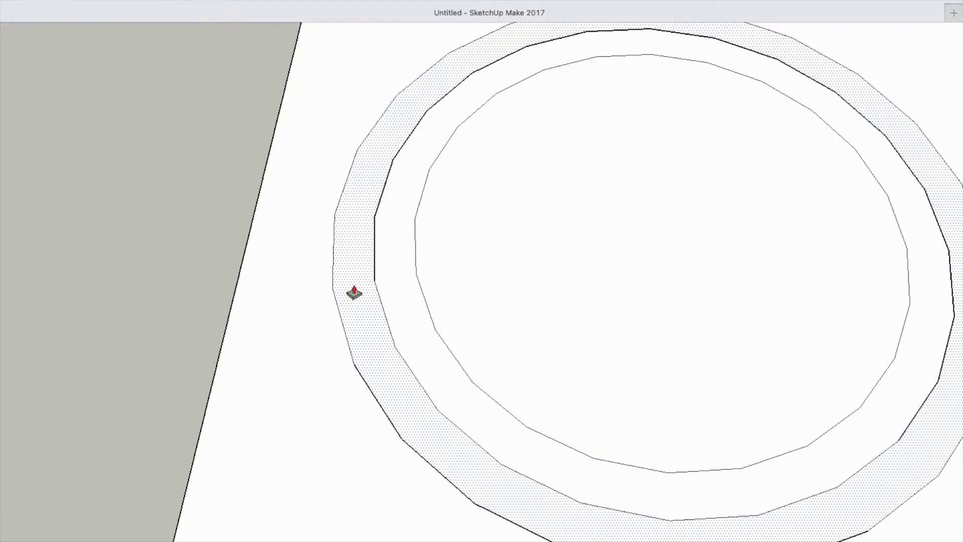
{"action": "mouse_move", "coordinate": [351, 293]}
{"action": "left_mouse_down"}
{"action": "mouse_move", "coordinate": [423, 297]}
{"action": "mouse_move", "coordinate": [404, 282]}
{"action": "left_mouse_up"}
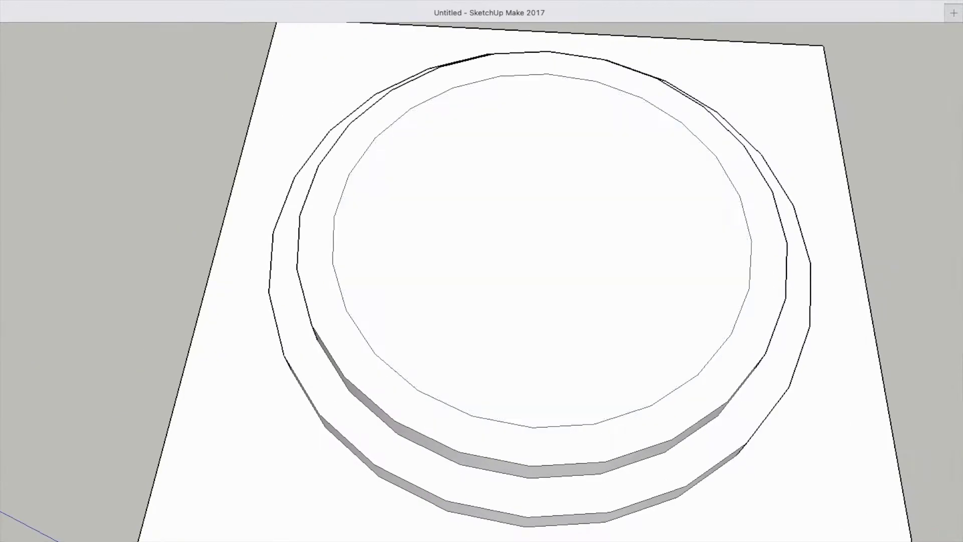
Draw inward-curving two-point arcs across the first segments at the front left of the innermost circle
{"action": "left_click", "coordinate": [471, 415]}
{"action": "scroll", "coordinate": [455, 394], "scroll_direction": "up", "scroll_amount": 3}
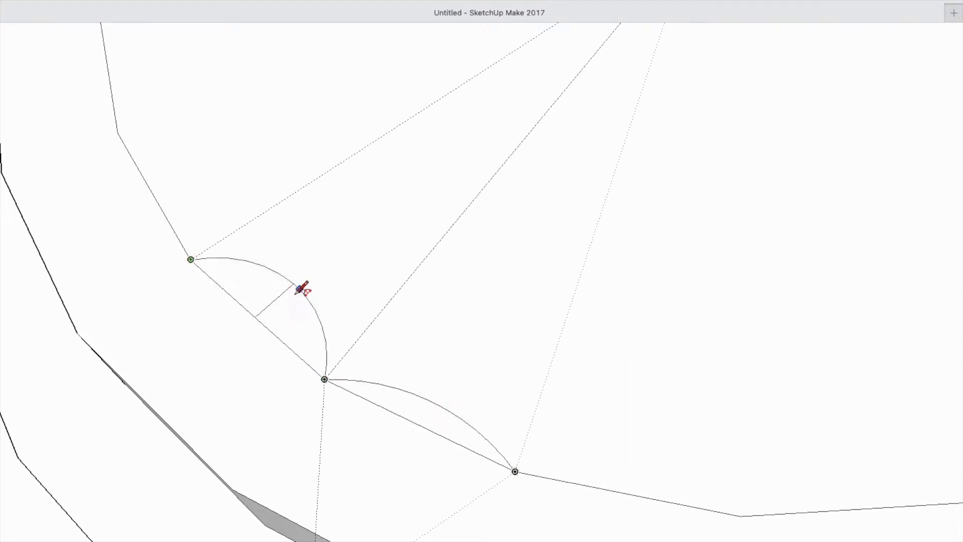
{"action": "left_click", "coordinate": [276, 301]}
{"action": "left_click", "coordinate": [633, 466]}
{"action": "scroll", "coordinate": [527, 393], "scroll_direction": "down", "scroll_amount": 5}
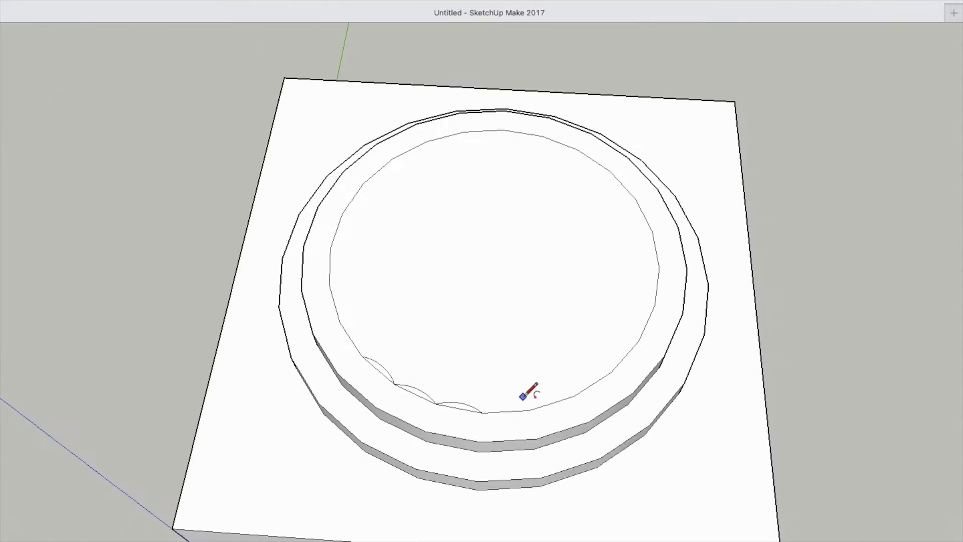
Continue the inward arcs segment by segment along the front edge of the innermost circle
{"action": "scroll", "coordinate": [540, 432], "scroll_direction": "up", "scroll_amount": 4}
{"action": "scroll", "coordinate": [484, 417], "scroll_direction": "up", "scroll_amount": 3}
{"action": "scroll", "coordinate": [552, 417], "scroll_direction": "down", "scroll_amount": 6}
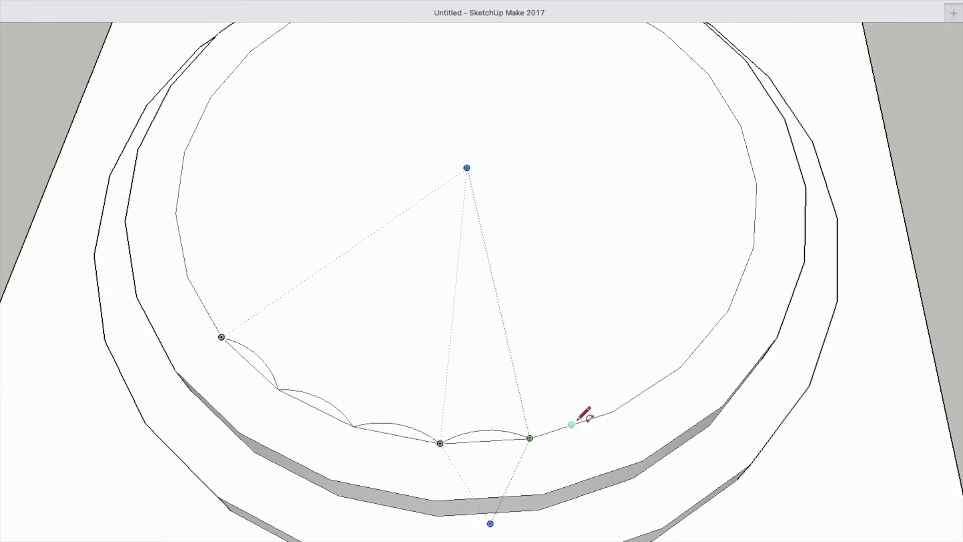
{"action": "scroll", "coordinate": [572, 407], "scroll_direction": "up", "scroll_amount": 4}
{"action": "left_click", "coordinate": [661, 410]}
{"action": "left_click", "coordinate": [782, 328]}
Add inward arcs to the segments along the right side of the innermost circle
{"action": "scroll", "coordinate": [783, 328], "scroll_direction": "up", "scroll_amount": 4}
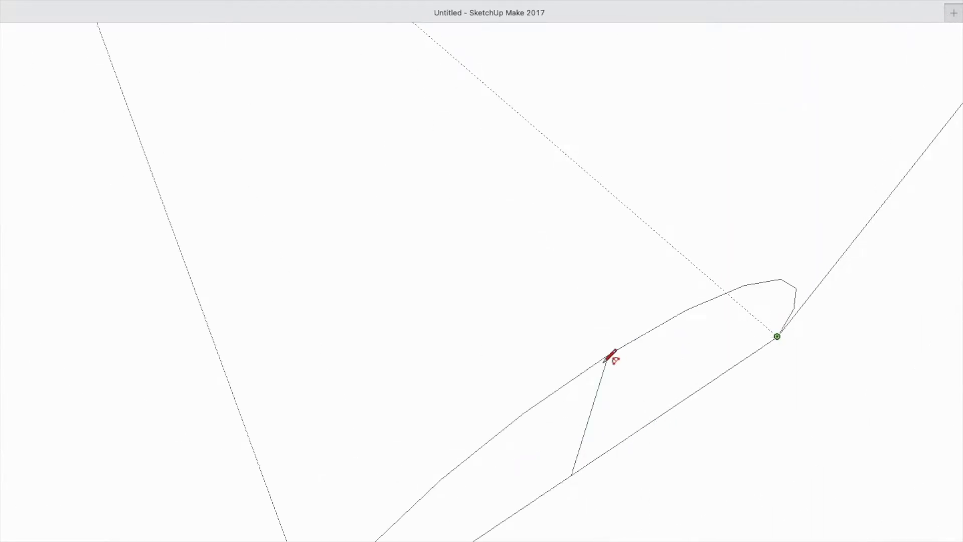
{"action": "left_click", "coordinate": [531, 418]}
{"action": "left_click", "coordinate": [777, 336]}
{"action": "scroll", "coordinate": [652, 351], "scroll_direction": "down", "scroll_amount": 4}
{"action": "left_click", "coordinate": [653, 324]}
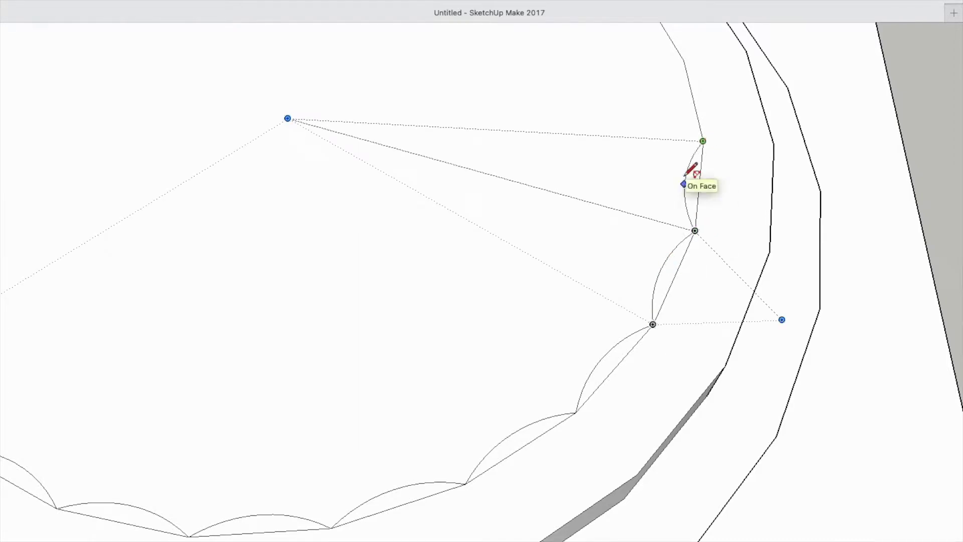
{"action": "left_click", "coordinate": [685, 175]}
Add inward arcs to the upper-right segments of the innermost circle, joining each to the previous arc's endpoint
{"action": "scroll", "coordinate": [682, 140], "scroll_direction": "up", "scroll_amount": 3}
{"action": "scroll", "coordinate": [690, 241], "scroll_direction": "down", "scroll_amount": 5}
{"action": "scroll", "coordinate": [686, 292], "scroll_direction": "up", "scroll_amount": 5}
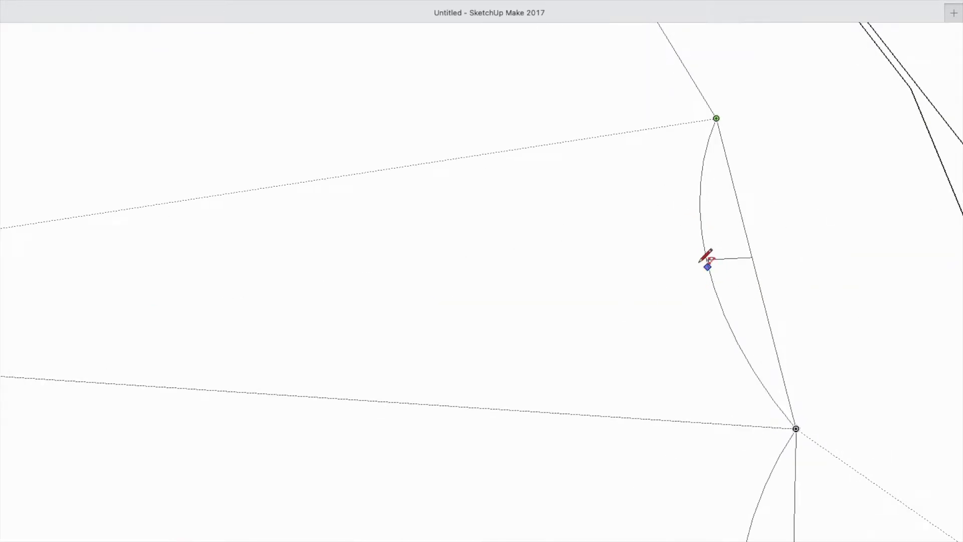
{"action": "left_click", "coordinate": [707, 265]}
{"action": "scroll", "coordinate": [675, 464], "scroll_direction": "down", "scroll_amount": 4}
{"action": "left_click", "coordinate": [688, 353]}
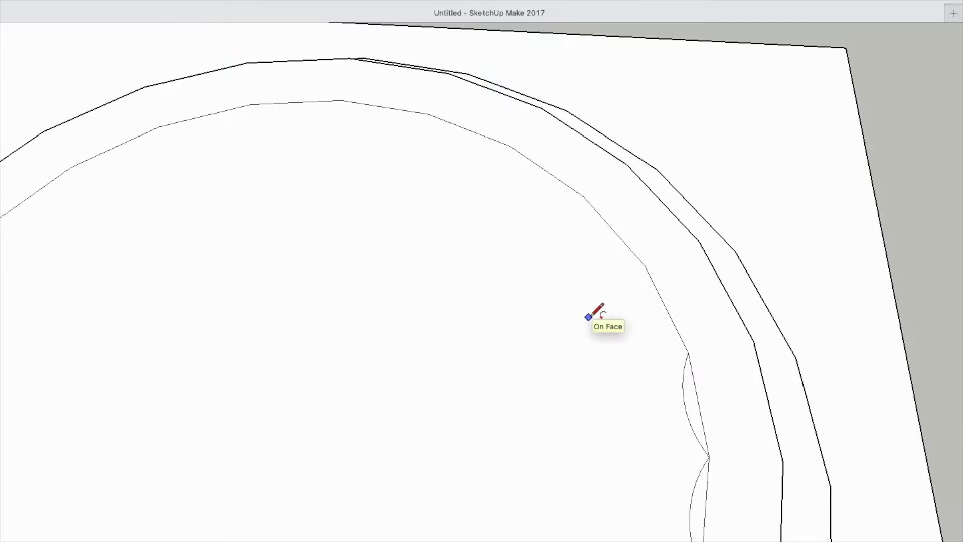
{"action": "left_click", "coordinate": [646, 266]}
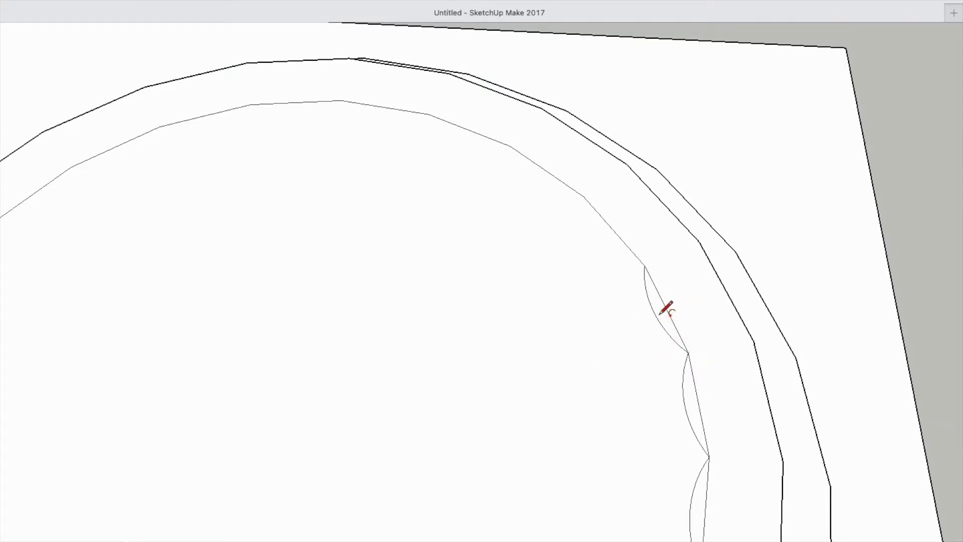
{"action": "left_click", "coordinate": [598, 229]}
Draw inward arcs on the segments along the far edge of the innermost circle
{"action": "scroll", "coordinate": [598, 228], "scroll_direction": "down", "scroll_amount": 5}
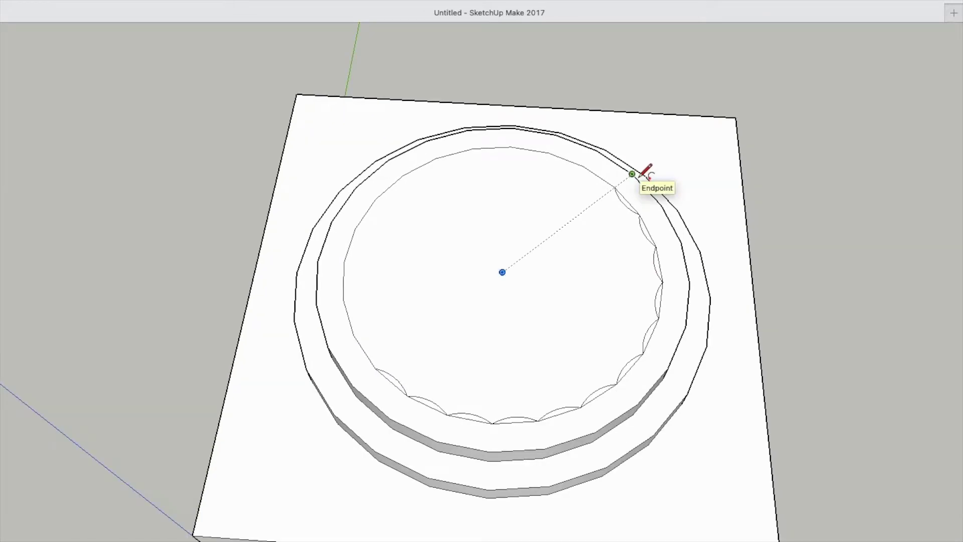
{"action": "scroll", "coordinate": [615, 185], "scroll_direction": "up", "scroll_amount": 6}
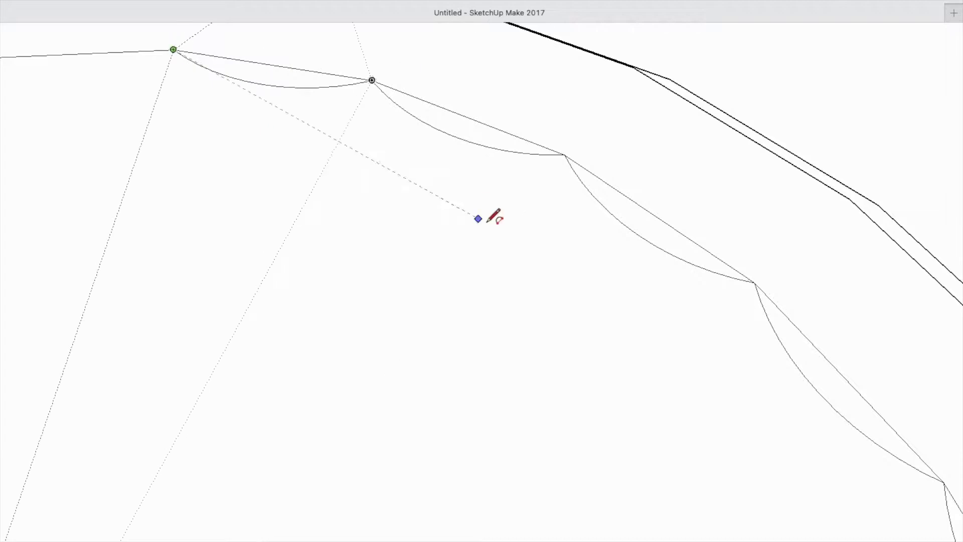
{"action": "scroll", "coordinate": [487, 222], "scroll_direction": "down", "scroll_amount": 5}
{"action": "scroll", "coordinate": [384, 190], "scroll_direction": "up", "scroll_amount": 5}
{"action": "left_click", "coordinate": [319, 234]}
{"action": "scroll", "coordinate": [499, 134], "scroll_direction": "down", "scroll_amount": 5}
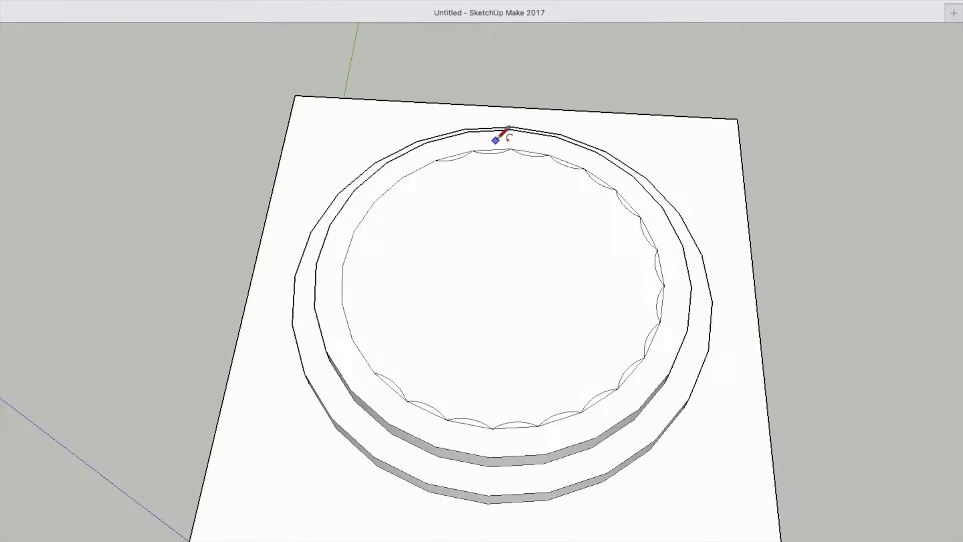
Draw inward arcs on the upper-left segments of the innermost circle
{"action": "scroll", "coordinate": [415, 166], "scroll_direction": "up", "scroll_amount": 5}
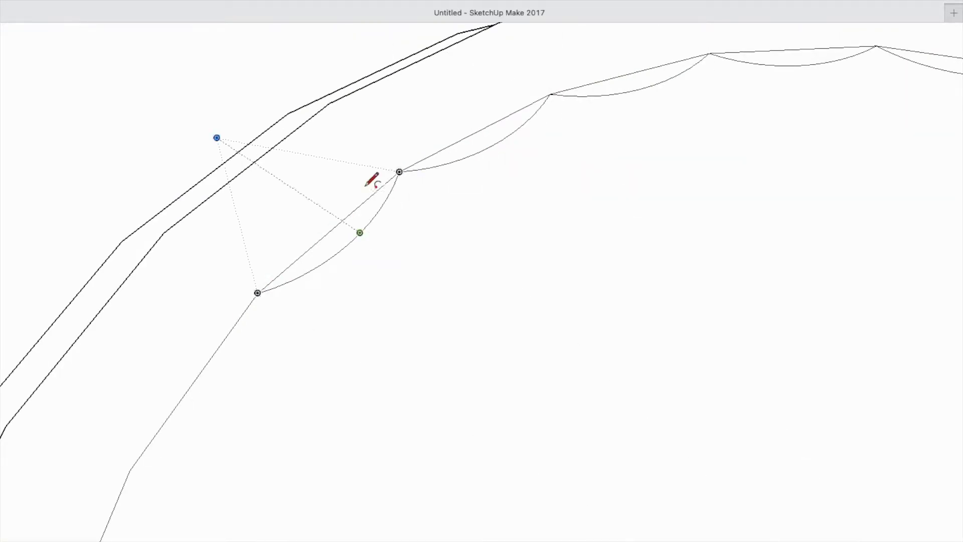
{"action": "scroll", "coordinate": [372, 181], "scroll_direction": "down", "scroll_amount": 5}
{"action": "left_click", "coordinate": [333, 213]}
{"action": "scroll", "coordinate": [333, 213], "scroll_direction": "up", "scroll_amount": 5}
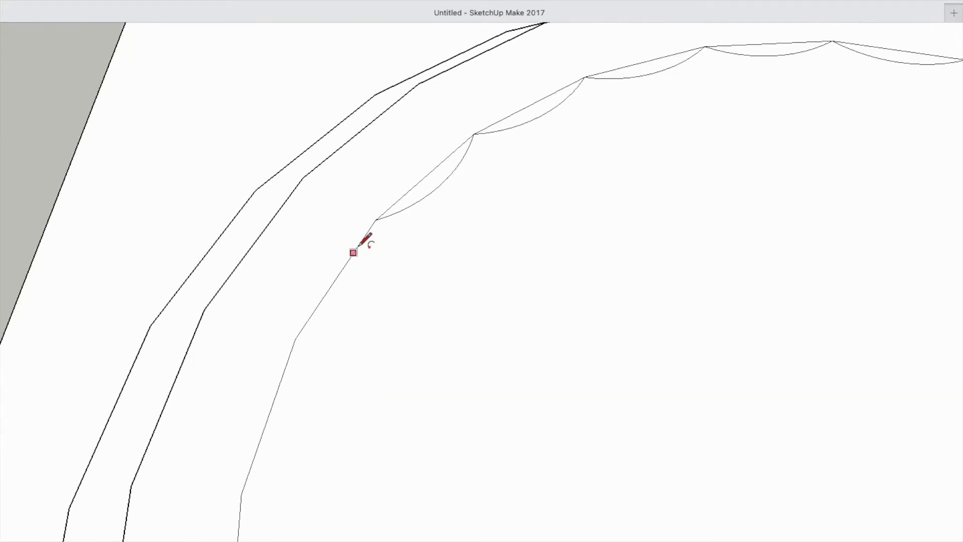
{"action": "left_click", "coordinate": [296, 339]}
{"action": "left_click", "coordinate": [241, 494]}
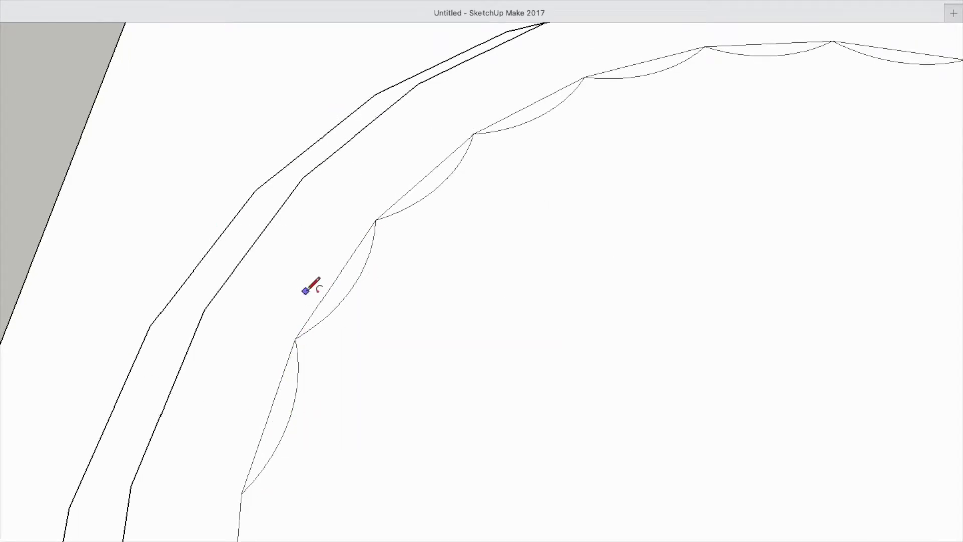
Complete the scalloped ring with inward arcs on the remaining left-side segments of the innermost circle
{"action": "scroll", "coordinate": [308, 284], "scroll_direction": "down", "scroll_amount": 5}
{"action": "scroll", "coordinate": [294, 383], "scroll_direction": "up", "scroll_amount": 5}
{"action": "scroll", "coordinate": [305, 351], "scroll_direction": "down", "scroll_amount": 5}
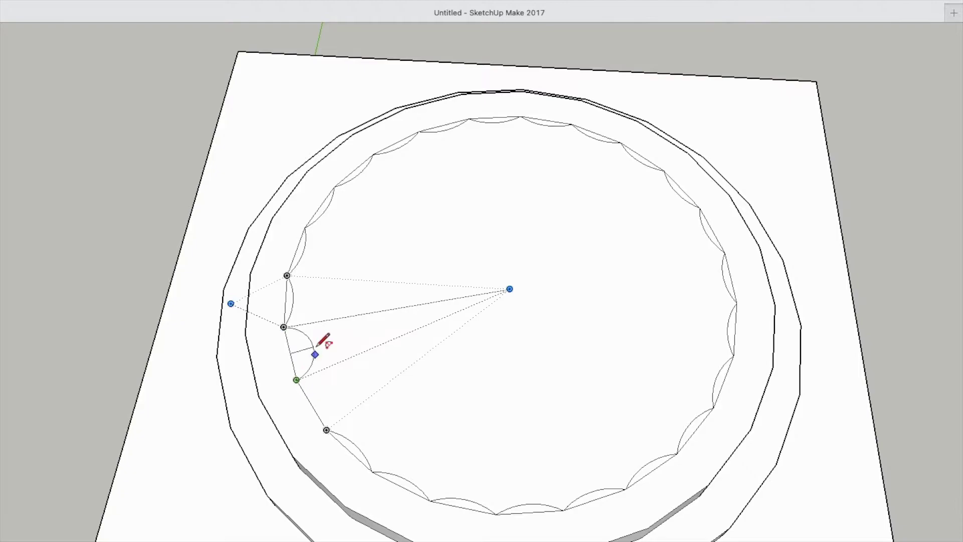
{"action": "scroll", "coordinate": [318, 346], "scroll_direction": "up", "scroll_amount": 5}
{"action": "scroll", "coordinate": [242, 369], "scroll_direction": "down", "scroll_amount": 3}
{"action": "left_click", "coordinate": [290, 420]}
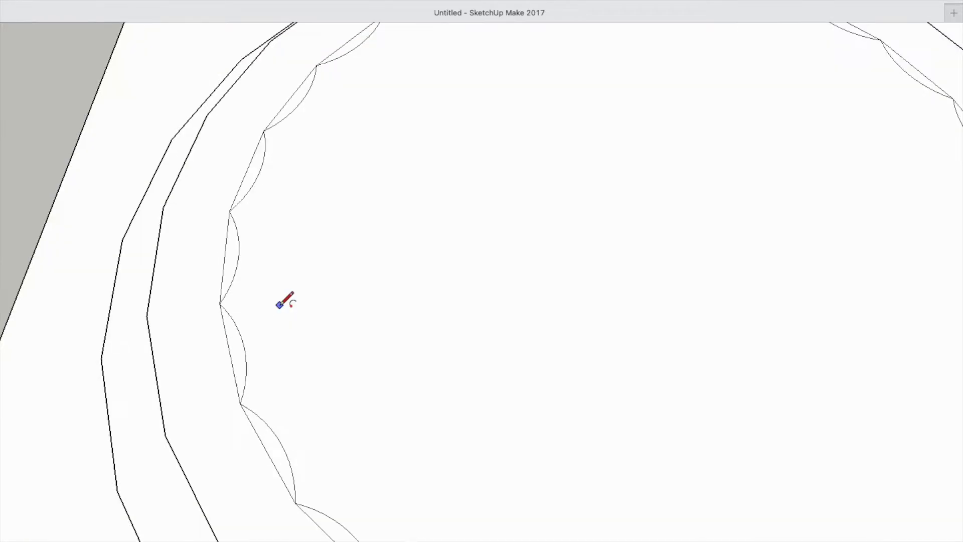
Try to extrude the scalloped inner face upward into a column shaft
{"action": "key", "text": "p"}
{"action": "left_click", "coordinate": [463, 281]}
{"action": "scroll", "coordinate": [462, 246], "scroll_direction": "down", "scroll_amount": 5}
{"action": "left_click", "coordinate": [451, 137]}
{"action": "mouse_move", "coordinate": [466, 351]}
{"action": "middle_mouse_down"}
{"action": "mouse_move", "coordinate": [478, 303]}
{"action": "mouse_move", "coordinate": [479, 349]}
{"action": "middle_mouse_up"}
{"action": "scroll", "coordinate": [482, 296], "scroll_direction": "down", "scroll_amount": 8}
{"action": "scroll", "coordinate": [482, 281], "scroll_direction": "up", "scroll_amount": 10}
{"action": "scroll", "coordinate": [478, 347], "scroll_direction": "down", "scroll_amount": 8}
{"action": "key", "text": "p"}
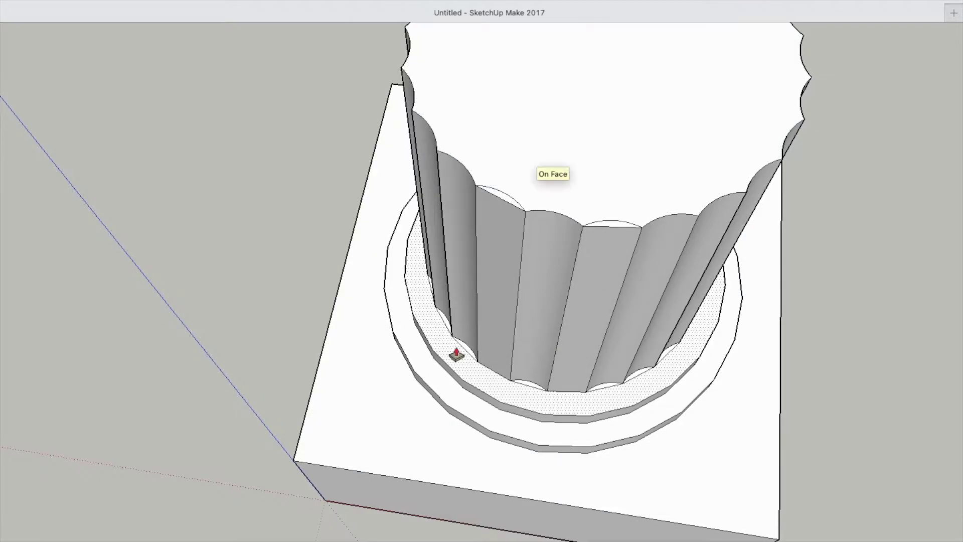
{"action": "middle_click_drag", "start_coordinate": [514, 402], "coordinate": [630, 493]}
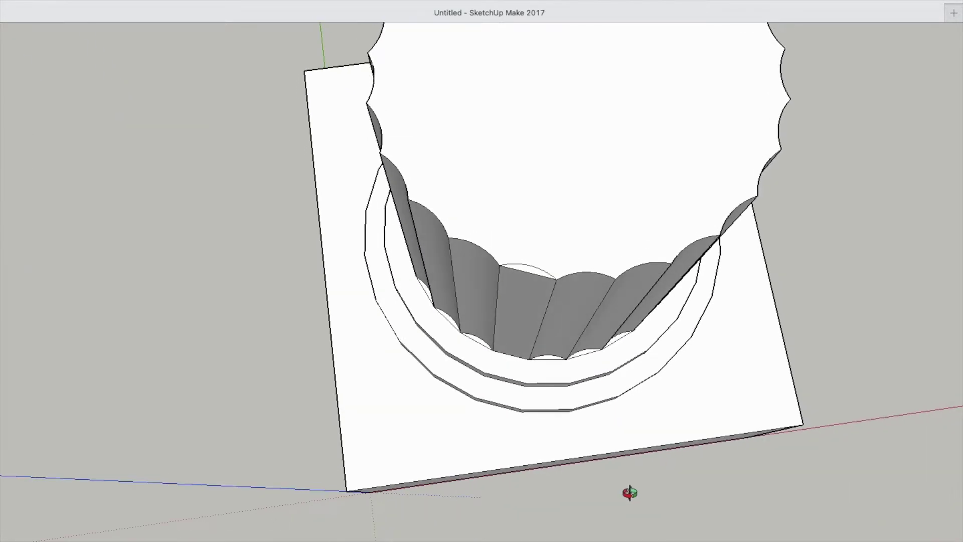
{"action": "key", "text": "super+z"}
Erase the straight edge and the arc on alternating segments along the left and far sides of the scalloped circle
{"action": "scroll", "coordinate": [516, 221], "scroll_direction": "up", "scroll_amount": 6}
{"action": "key", "text": "e"}
{"action": "scroll", "coordinate": [421, 221], "scroll_direction": "down", "scroll_amount": 2}
{"action": "scroll", "coordinate": [382, 231], "scroll_direction": "up", "scroll_amount": 5}
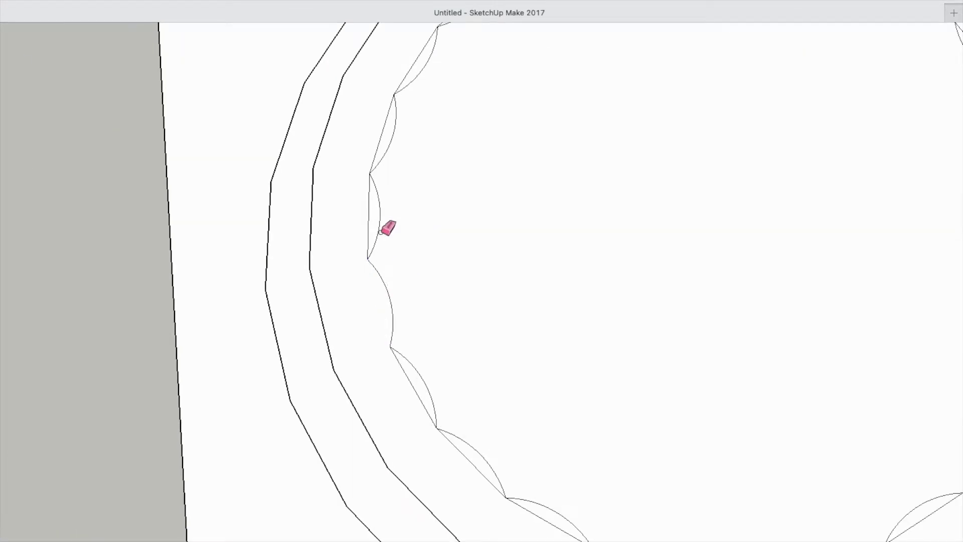
{"action": "left_click", "coordinate": [408, 85]}
{"action": "scroll", "coordinate": [441, 204], "scroll_direction": "down", "scroll_amount": 5}
{"action": "scroll", "coordinate": [478, 150], "scroll_direction": "up", "scroll_amount": 5}
{"action": "left_click", "coordinate": [696, 90]}
Erase alternating straight edges and arcs around the rest of the circle, leaving flutes separated by flat segments
{"action": "scroll", "coordinate": [695, 101], "scroll_direction": "down", "scroll_amount": 3}
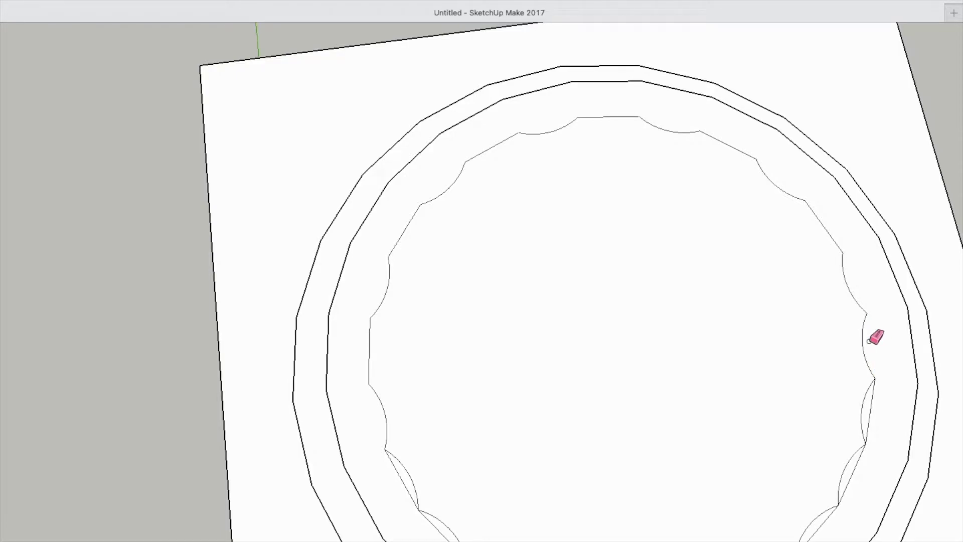
{"action": "scroll", "coordinate": [875, 337], "scroll_direction": "up", "scroll_amount": 3}
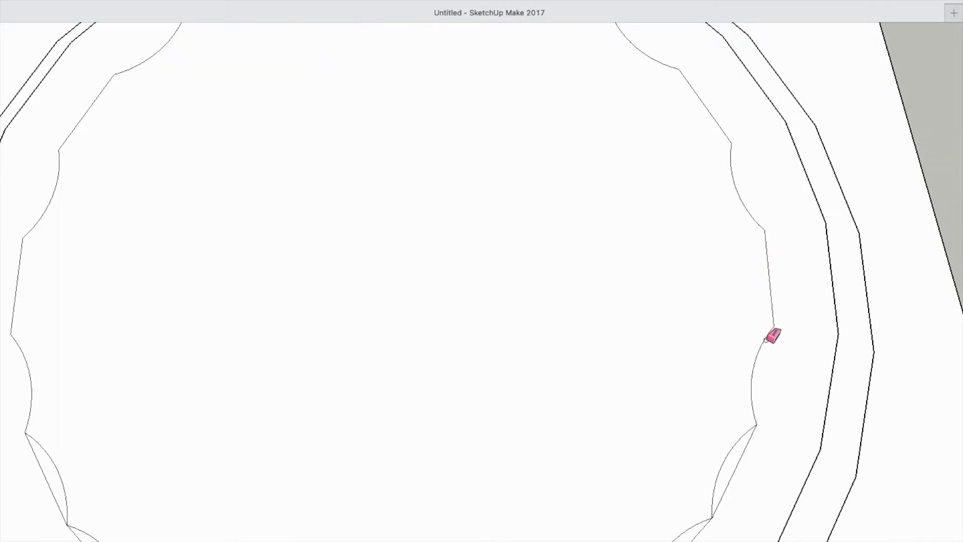
{"action": "scroll", "coordinate": [690, 211], "scroll_direction": "down", "scroll_amount": 5}
{"action": "scroll", "coordinate": [700, 270], "scroll_direction": "up", "scroll_amount": 5}
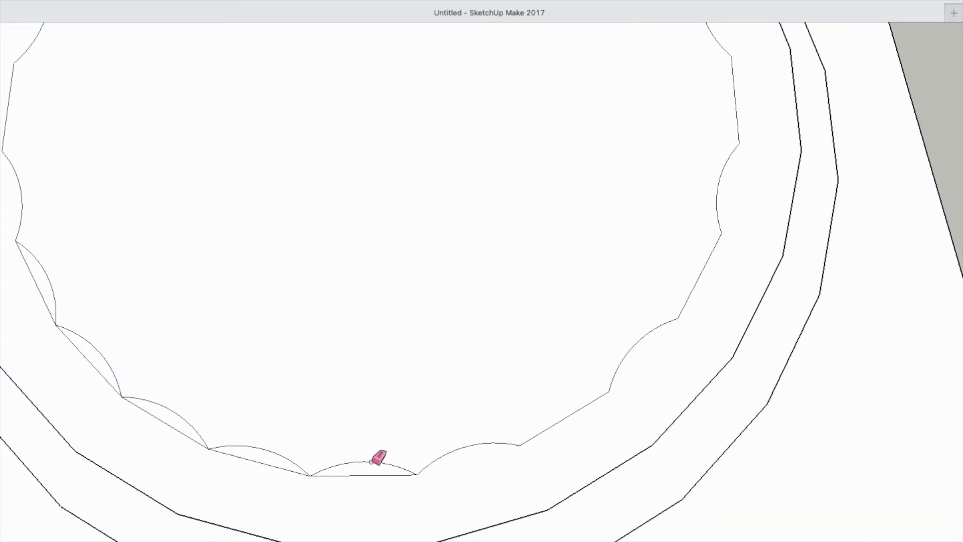
{"action": "scroll", "coordinate": [100, 365], "scroll_direction": "down", "scroll_amount": 10}
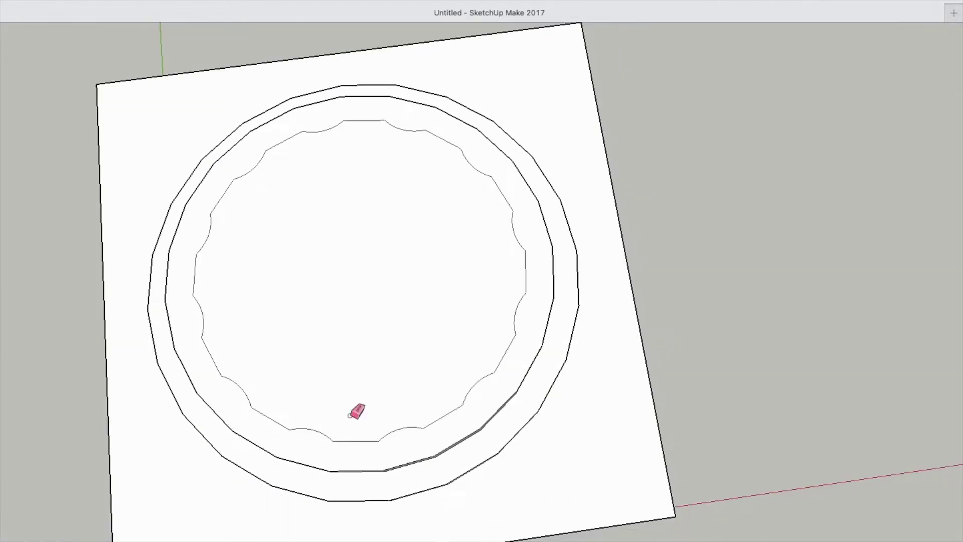
Extrude the fluted profile upward from the round plinth into a tall column shaft
{"action": "middle_click_drag", "start_coordinate": [408, 369], "coordinate": [290, 441]}
{"action": "left_click_drag", "start_coordinate": [295, 93], "coordinate": [288, 30]}
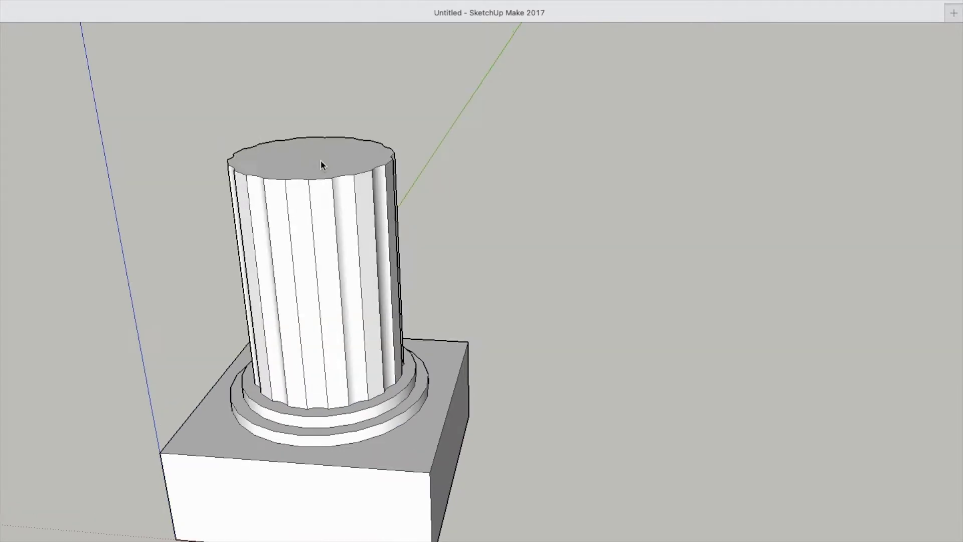
{"action": "scroll", "coordinate": [355, 398], "scroll_direction": "down", "scroll_amount": 10}
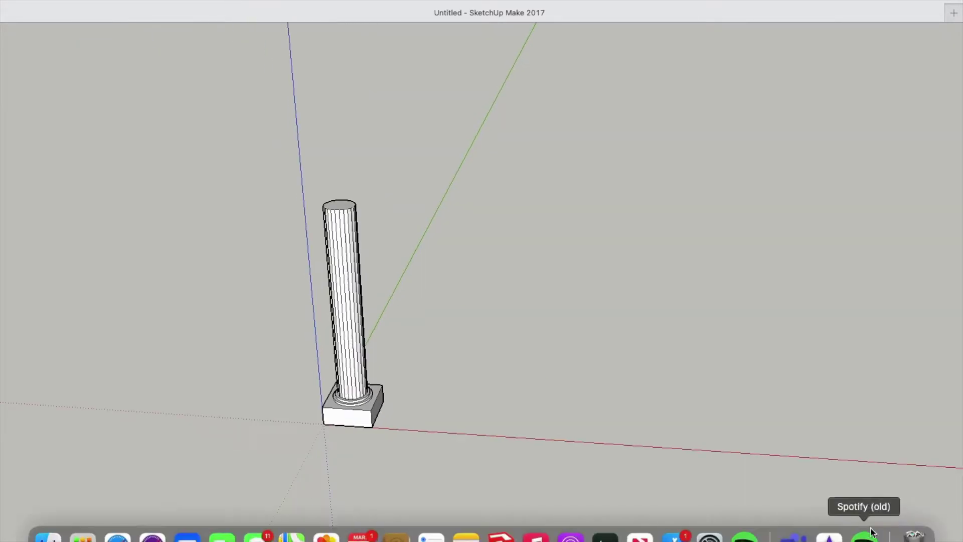
{"action": "scroll", "coordinate": [362, 370], "scroll_direction": "up", "scroll_amount": 5}
{"action": "scroll", "coordinate": [318, 339], "scroll_direction": "down", "scroll_amount": 5}
Draw a circle centred on the shaft's top face and extending beyond its fluted edge
{"action": "middle_click_drag", "start_coordinate": [318, 339], "coordinate": [169, 43]}
{"action": "scroll", "coordinate": [301, 142], "scroll_direction": "up", "scroll_amount": 6}
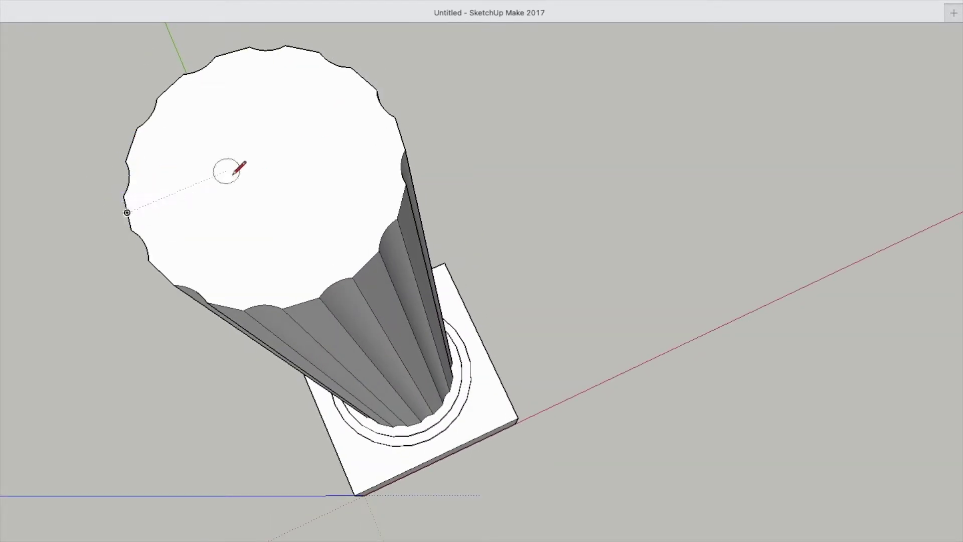
{"action": "left_click", "coordinate": [265, 173]}
{"action": "scroll", "coordinate": [221, 35], "scroll_direction": "up", "scroll_amount": 5}
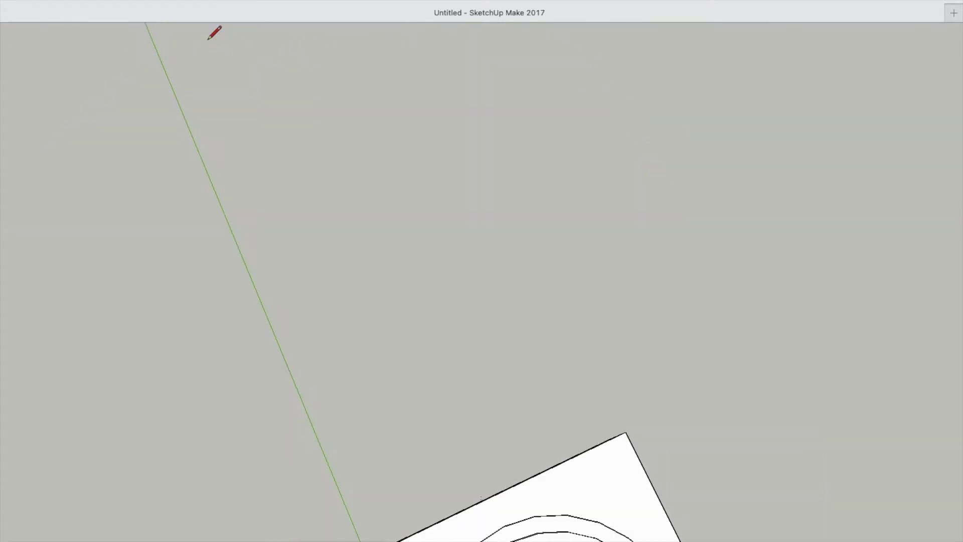
{"action": "scroll", "coordinate": [343, 201], "scroll_direction": "down", "scroll_amount": 3}
{"action": "left_click", "coordinate": [337, 208]}
{"action": "scroll", "coordinate": [470, 288], "scroll_direction": "down", "scroll_amount": 6}
{"action": "scroll", "coordinate": [454, 396], "scroll_direction": "up", "scroll_amount": 4}
{"action": "mouse_move", "coordinate": [374, 21]}
{"action": "left_click", "coordinate": [166, 20]}
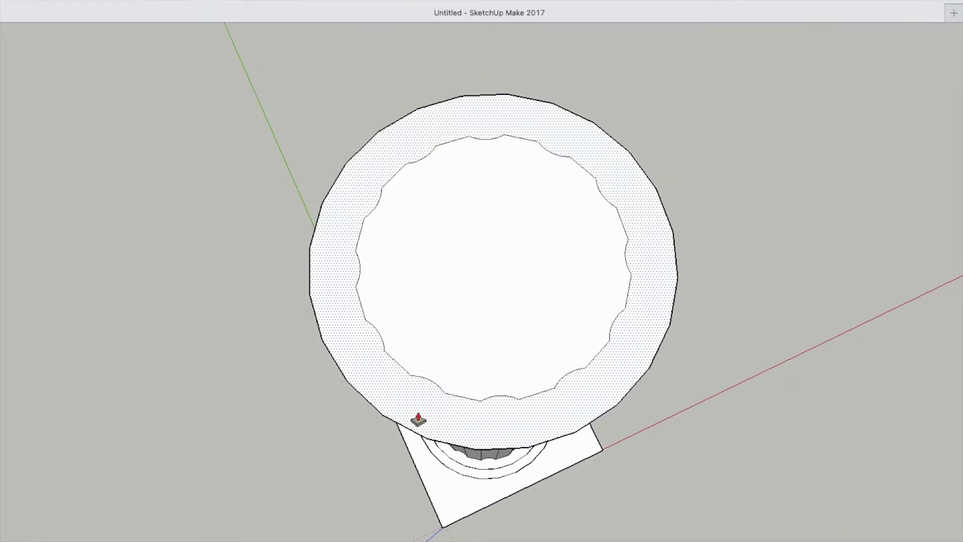
Extrude the ring around the shaft's top upward into a round collar
{"action": "scroll", "coordinate": [420, 421], "scroll_direction": "up", "scroll_amount": 6}
{"action": "left_click", "coordinate": [418, 419]}
{"action": "scroll", "coordinate": [410, 382], "scroll_direction": "down", "scroll_amount": 6}
{"action": "middle_click_drag", "start_coordinate": [409, 374], "coordinate": [393, 214]}
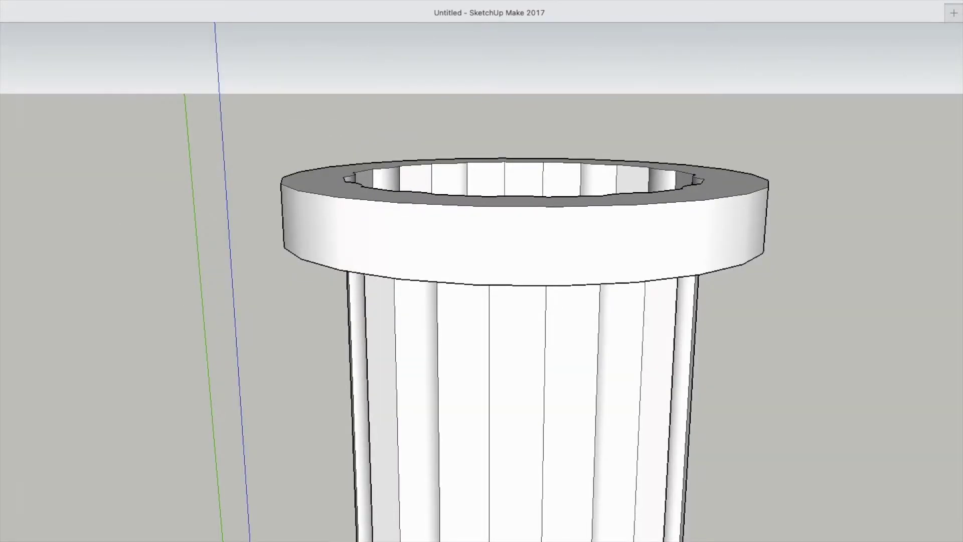
Save the model as "egyptian colomn" in the sketchup folder
{"action": "key", "text": "super+s"}
{"action": "type", "text": "colomn"}
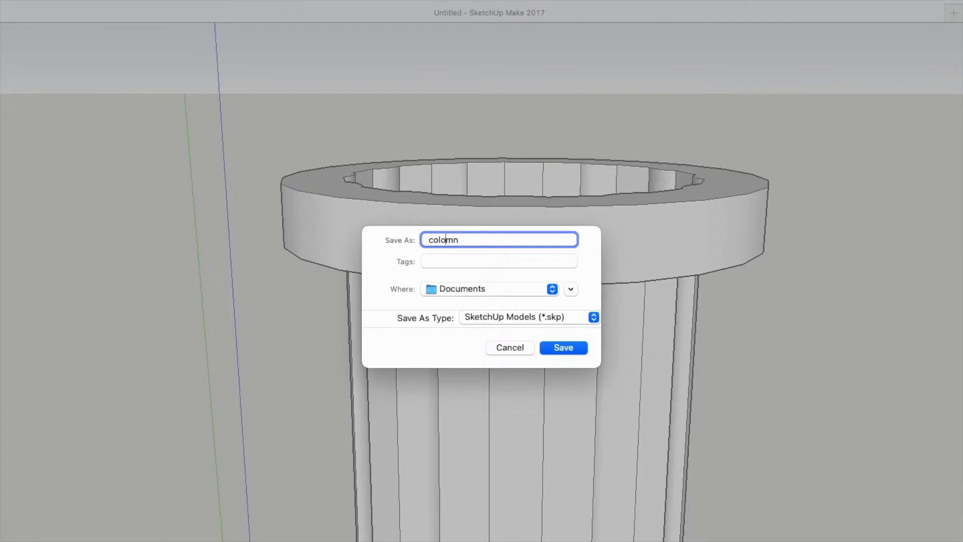
{"action": "left_click", "coordinate": [491, 288]}
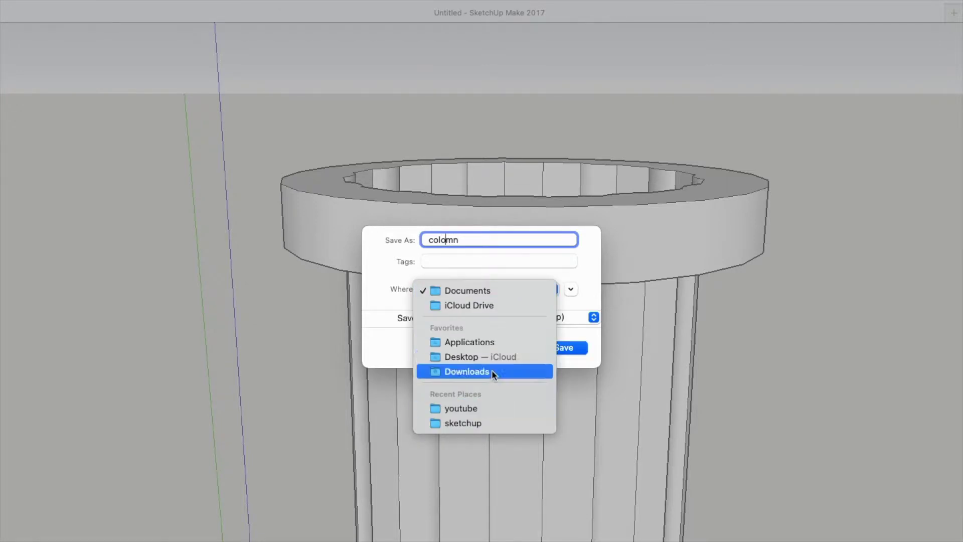
{"action": "left_click", "coordinate": [454, 423]}
{"action": "left_click", "coordinate": [555, 348]}
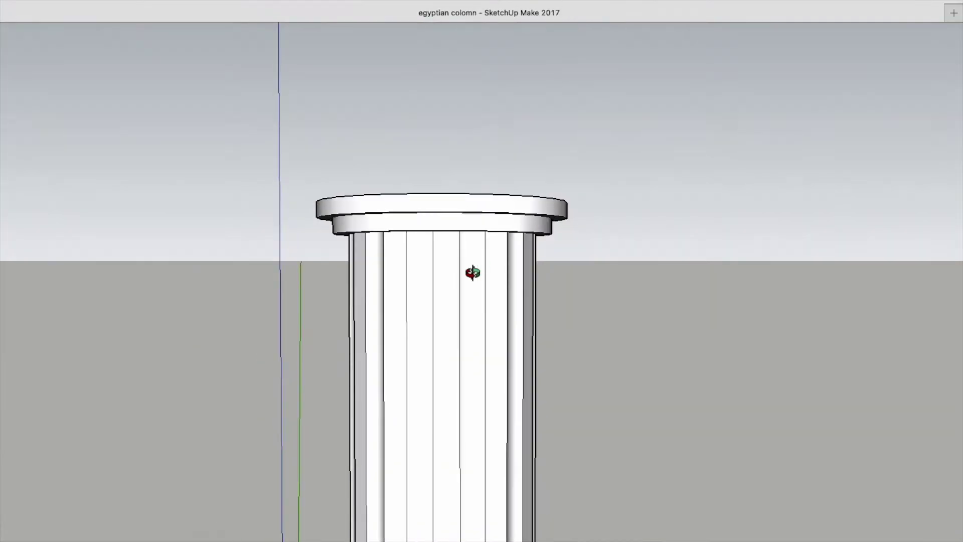
Draw a square centred on the round capital's top face and extending beyond its edge
{"action": "mouse_move", "coordinate": [472, 273]}
{"action": "middle_mouse_down"}
{"action": "mouse_move", "coordinate": [417, 236]}
{"action": "mouse_move", "coordinate": [411, 531]}
{"action": "mouse_move", "coordinate": [513, 360]}
{"action": "mouse_move", "coordinate": [446, 304]}
{"action": "middle_mouse_up"}
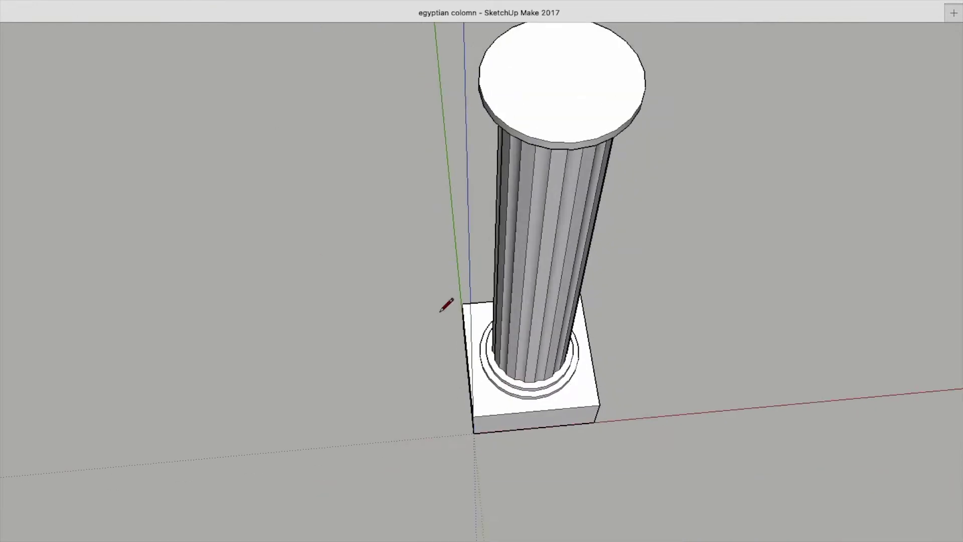
{"action": "scroll", "coordinate": [533, 301], "scroll_direction": "down", "scroll_amount": 5}
{"action": "scroll", "coordinate": [534, 303], "scroll_direction": "up", "scroll_amount": 8}
{"action": "left_click", "coordinate": [534, 304]}
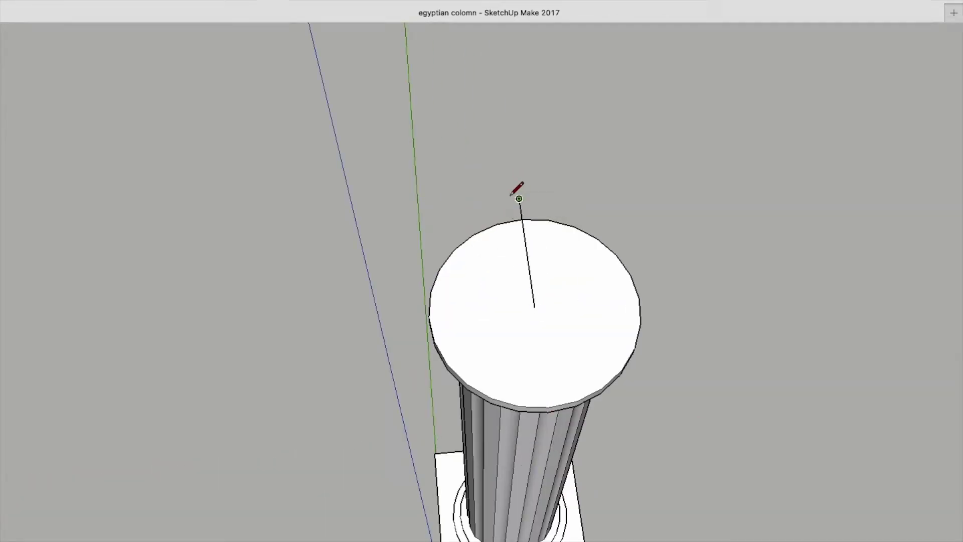
{"action": "left_click", "coordinate": [520, 200]}
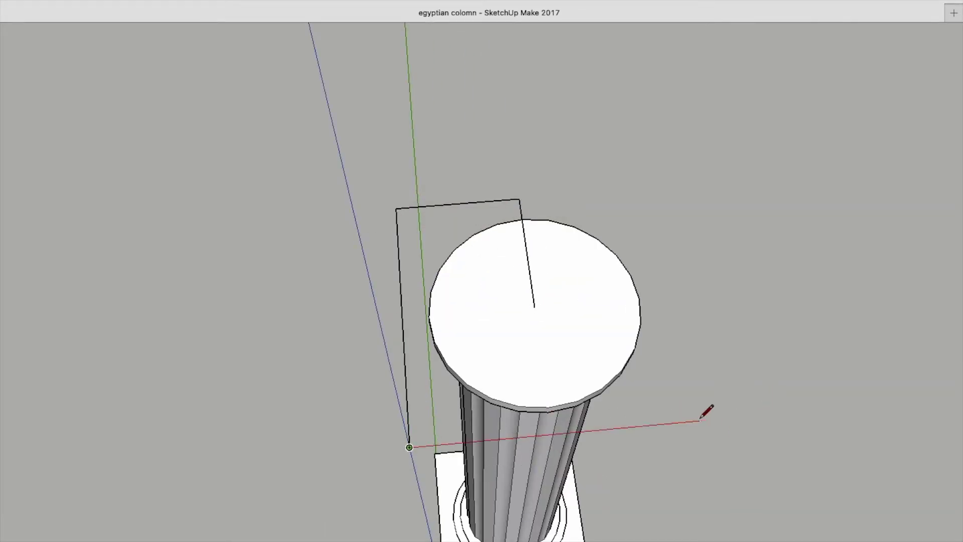
{"action": "left_click", "coordinate": [641, 190]}
{"action": "left_click", "coordinate": [519, 199]}
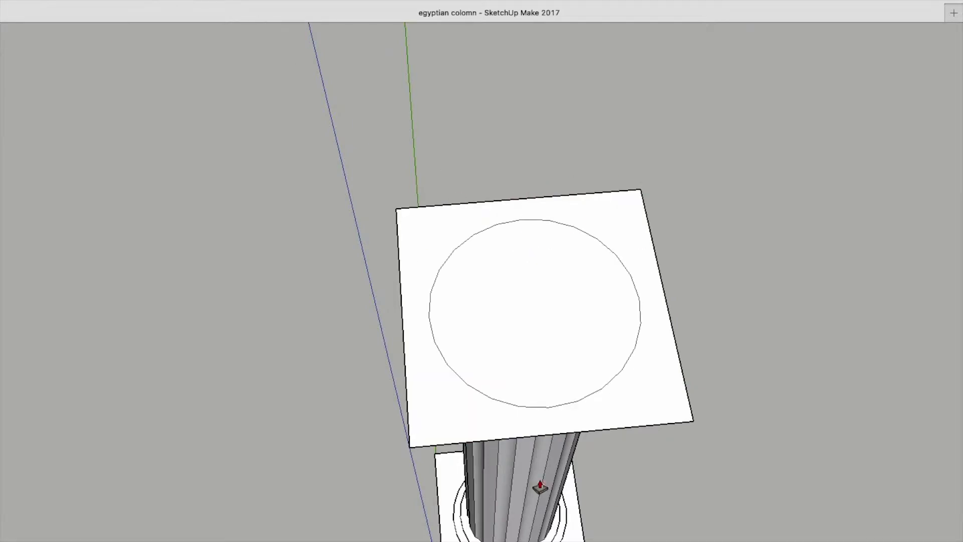
Extrude the square surround of the round capital upward into a thick block
{"action": "scroll", "coordinate": [459, 422], "scroll_direction": "up", "scroll_amount": 7}
{"action": "left_click", "coordinate": [460, 422]}
{"action": "scroll", "coordinate": [392, 395], "scroll_direction": "down", "scroll_amount": 6}
{"action": "left_click", "coordinate": [396, 347]}
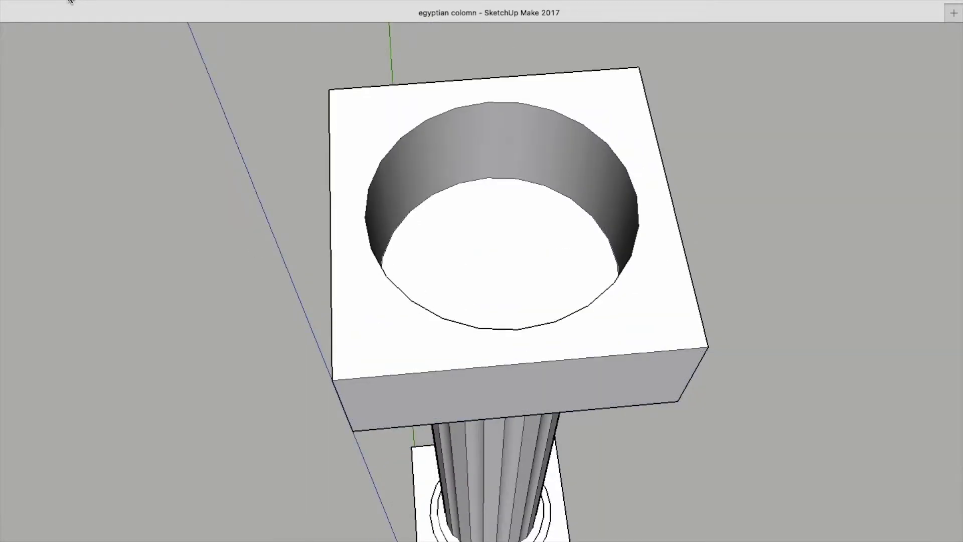
Close the round recess in the capital block's top and erase the leftover edges to form one flat face
{"action": "left_click", "coordinate": [426, 121]}
{"action": "key", "text": "e"}
{"action": "left_click", "coordinate": [404, 135]}
Push the capital block's top face down to make the block thinner
{"action": "scroll", "coordinate": [452, 226], "scroll_direction": "down", "scroll_amount": 6}
{"action": "middle_click_drag", "start_coordinate": [469, 241], "coordinate": [467, 69]}
{"action": "scroll", "coordinate": [483, 508], "scroll_direction": "up", "scroll_amount": 6}
{"action": "middle_click_drag", "start_coordinate": [484, 507], "coordinate": [542, 496]}
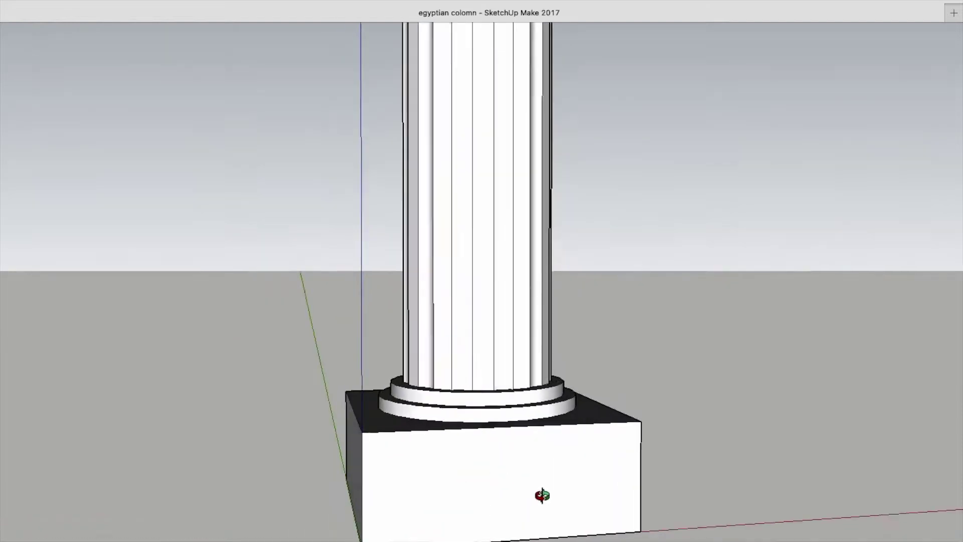
{"action": "scroll", "coordinate": [532, 431], "scroll_direction": "down", "scroll_amount": 6}
{"action": "middle_click_drag", "start_coordinate": [532, 432], "coordinate": [503, 534]}
{"action": "scroll", "coordinate": [494, 256], "scroll_direction": "up", "scroll_amount": 7}
{"action": "mouse_move", "coordinate": [497, 251]}
{"action": "middle_mouse_down"}
{"action": "mouse_move", "coordinate": [518, 26]}
{"action": "mouse_move", "coordinate": [495, 251]}
{"action": "middle_mouse_up"}
{"action": "key", "text": "p"}
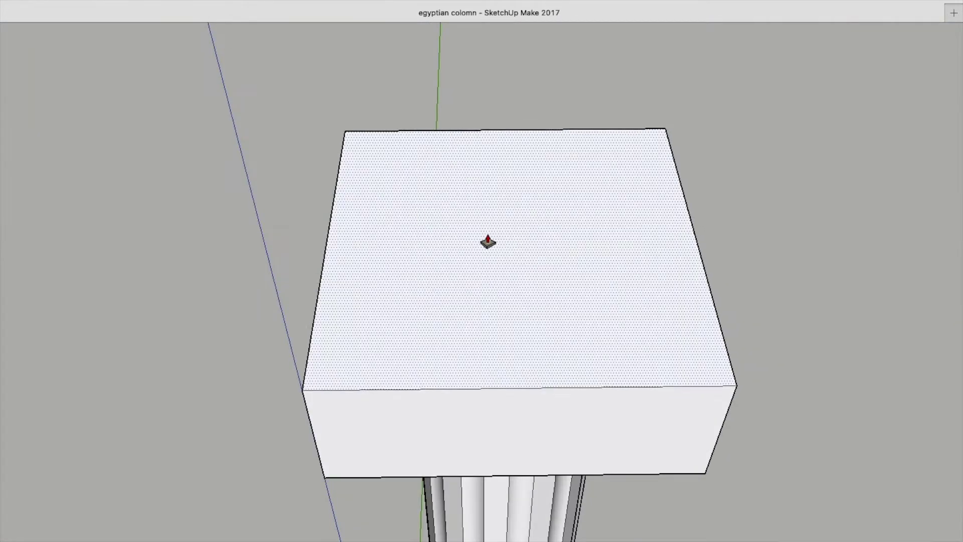
{"action": "left_click", "coordinate": [489, 241]}
{"action": "left_click", "coordinate": [462, 243]}
Push the underside of the square base inward to make the base thinner
{"action": "scroll", "coordinate": [464, 261], "scroll_direction": "down", "scroll_amount": 7}
{"action": "middle_click_drag", "start_coordinate": [474, 421], "coordinate": [502, 116]}
{"action": "scroll", "coordinate": [502, 401], "scroll_direction": "up", "scroll_amount": 7}
{"action": "middle_click_drag", "start_coordinate": [502, 311], "coordinate": [518, 196]}
{"action": "left_click", "coordinate": [265, 371]}
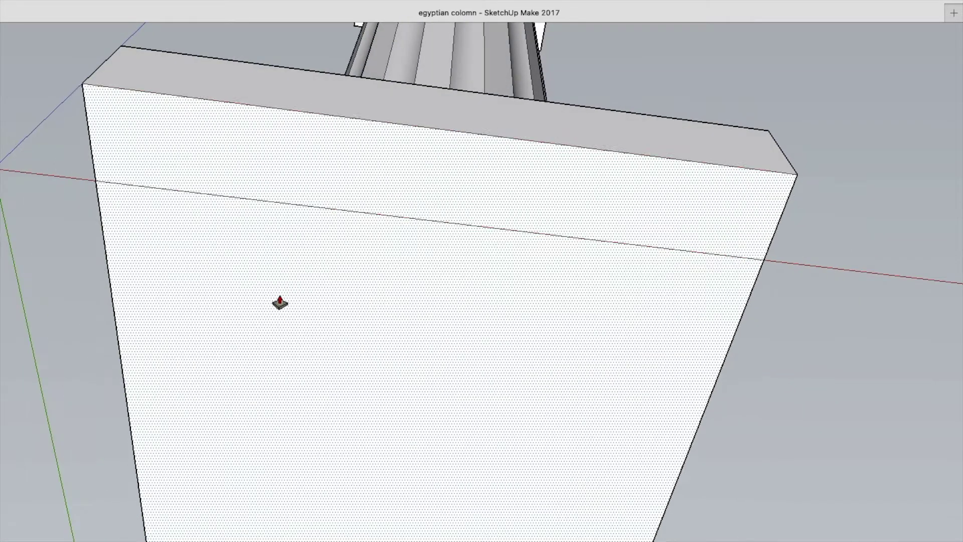
{"action": "left_click", "coordinate": [279, 321]}
Select the whole column and move it straight down so its base rests on the ground, leaving it deselected
{"action": "scroll", "coordinate": [361, 328], "scroll_direction": "down", "scroll_amount": 8}
{"action": "key", "text": "space"}
{"action": "left_click_drag", "start_coordinate": [308, 72], "coordinate": [470, 394]}
{"action": "middle_click_drag", "start_coordinate": [467, 387], "coordinate": [443, 439]}
{"action": "scroll", "coordinate": [347, 341], "scroll_direction": "up", "scroll_amount": 6}
{"action": "middle_click_drag", "start_coordinate": [347, 341], "coordinate": [329, 394]}
{"action": "key", "text": "m"}
{"action": "left_click", "coordinate": [306, 436]}
{"action": "left_click", "coordinate": [307, 498]}
{"action": "scroll", "coordinate": [384, 434], "scroll_direction": "down", "scroll_amount": 7}
{"action": "key", "text": "space"}
{"action": "left_click", "coordinate": [44, 60]}
Inspect the column's capital, fluted shaft and stepped base from several angles
{"action": "scroll", "coordinate": [399, 263], "scroll_direction": "up", "scroll_amount": 7}
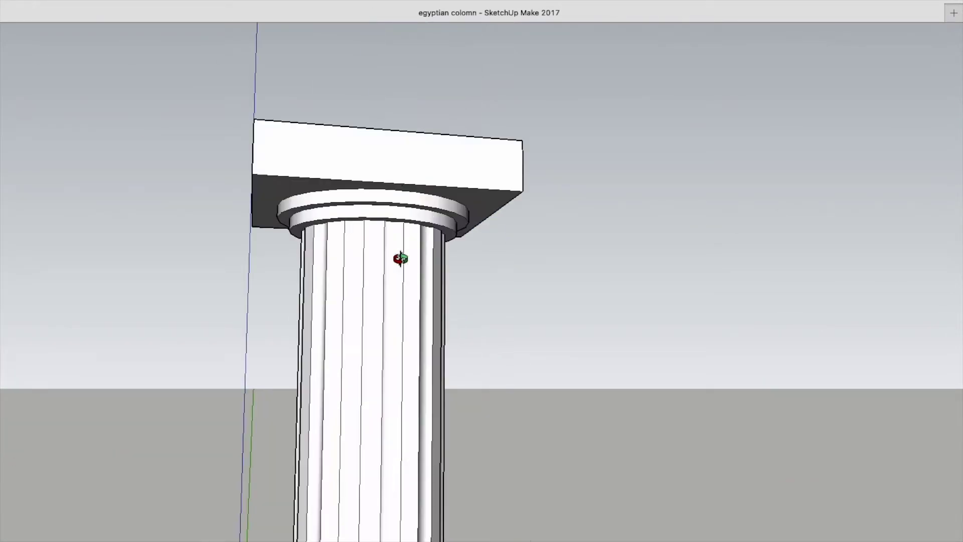
{"action": "middle_click_drag", "start_coordinate": [400, 259], "coordinate": [366, 379]}
{"action": "scroll", "coordinate": [366, 378], "scroll_direction": "up", "scroll_amount": 5}
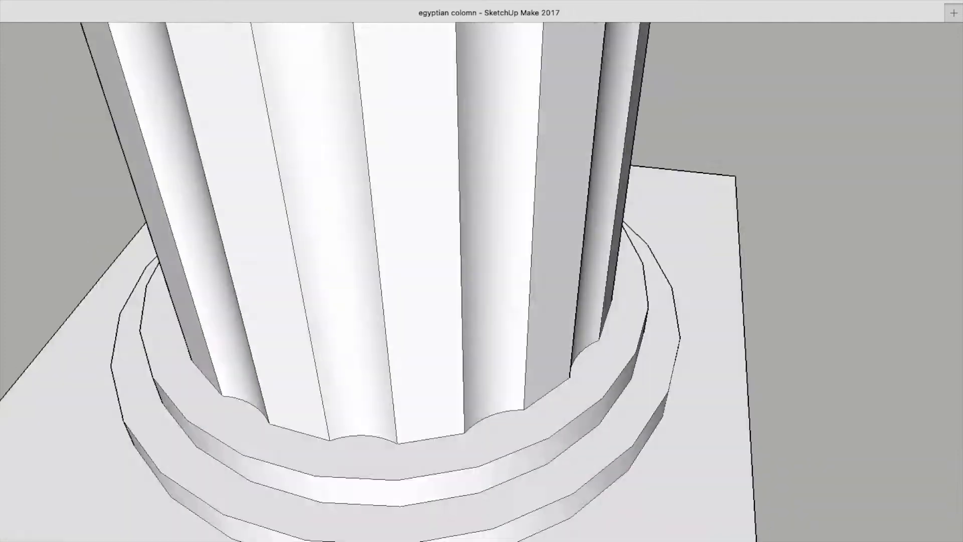
{"action": "scroll", "coordinate": [441, 394], "scroll_direction": "down", "scroll_amount": 5}
{"action": "middle_click_drag", "start_coordinate": [441, 393], "coordinate": [625, 137]}
{"action": "scroll", "coordinate": [626, 138], "scroll_direction": "down", "scroll_amount": 3}
{"action": "scroll", "coordinate": [524, 166], "scroll_direction": "up", "scroll_amount": 5}
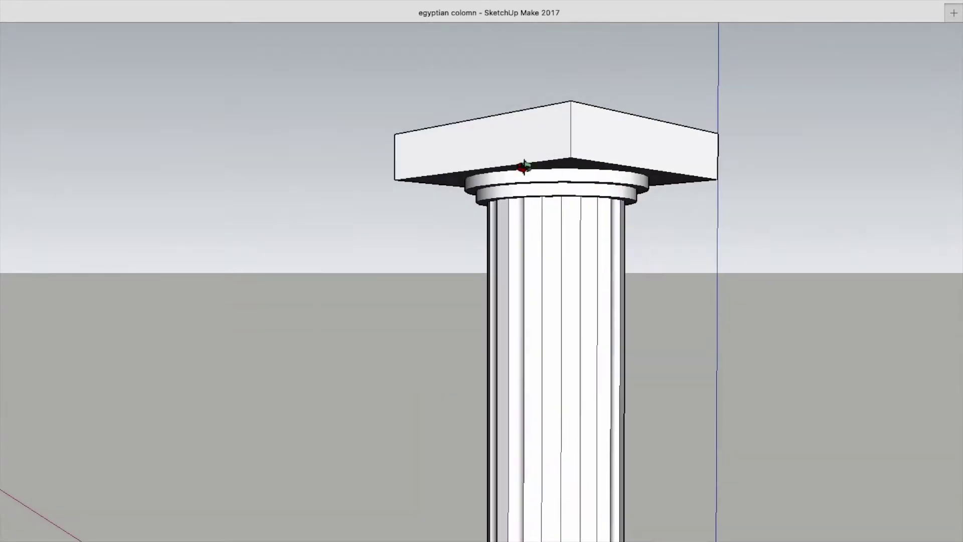
{"action": "scroll", "coordinate": [525, 190], "scroll_direction": "down", "scroll_amount": 4}
{"action": "middle_click_drag", "start_coordinate": [524, 166], "coordinate": [311, 126]}
{"action": "scroll", "coordinate": [311, 126], "scroll_direction": "down", "scroll_amount": 2}
Select the whole column and paint it with the tan material from the Stone library
{"action": "left_click", "coordinate": [21, 14]}
{"action": "left_click_drag", "start_coordinate": [164, 67], "coordinate": [546, 477]}
{"action": "left_click", "coordinate": [344, 18]}
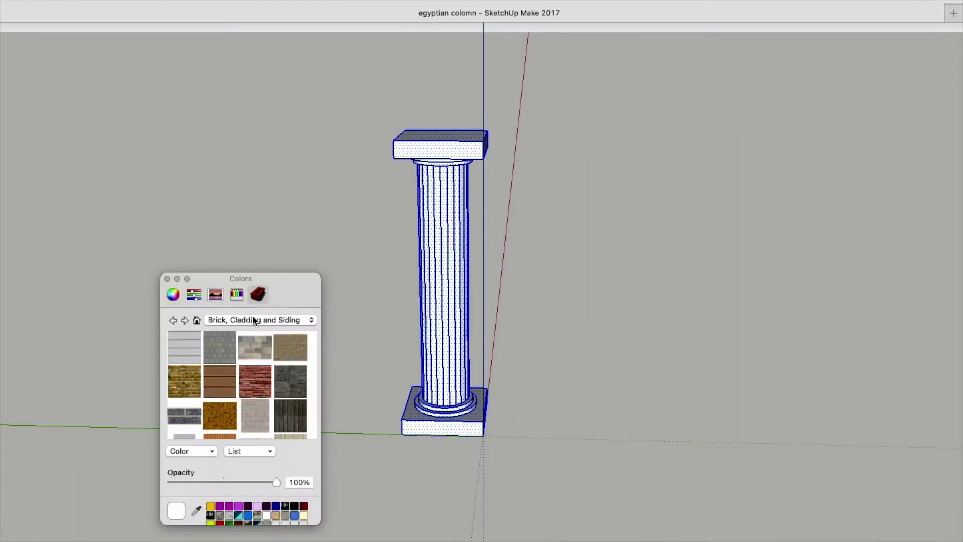
{"action": "left_click", "coordinate": [253, 321]}
{"action": "left_click", "coordinate": [246, 477]}
{"action": "left_click", "coordinate": [184, 348]}
{"action": "left_click", "coordinate": [454, 144]}
{"action": "scroll", "coordinate": [453, 144], "scroll_direction": "up", "scroll_amount": 8}
{"action": "scroll", "coordinate": [454, 142], "scroll_direction": "up", "scroll_amount": 4}
{"action": "scroll", "coordinate": [459, 138], "scroll_direction": "down", "scroll_amount": 3}
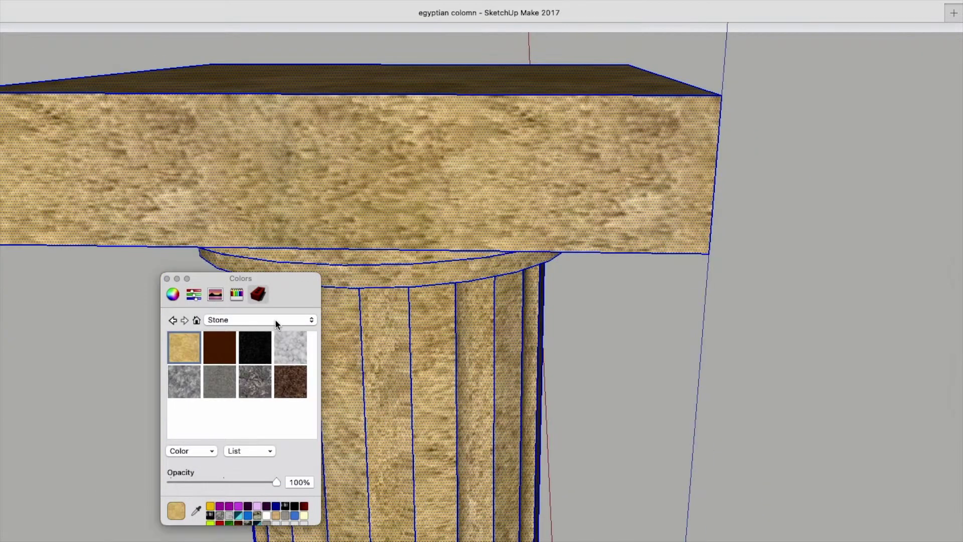
Paint the column with the tan stone-block material from the Brick, Cladding and Siding library
{"action": "left_click", "coordinate": [275, 320]}
{"action": "left_click", "coordinate": [255, 160]}
{"action": "scroll", "coordinate": [247, 394], "scroll_direction": "down", "scroll_amount": 5}
{"action": "left_click", "coordinate": [291, 389]}
{"action": "left_click", "coordinate": [471, 128]}
{"action": "scroll", "coordinate": [473, 127], "scroll_direction": "down", "scroll_amount": 8}
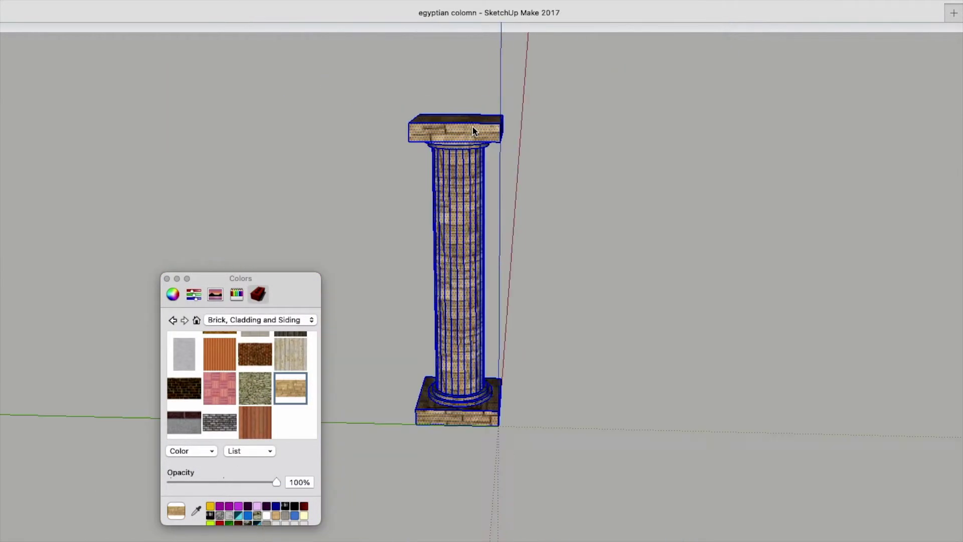
Paint the selected column with the Cladding Stucco White material
{"action": "scroll", "coordinate": [461, 400], "scroll_direction": "up", "scroll_amount": 5}
{"action": "left_click", "coordinate": [184, 354]}
{"action": "left_click", "coordinate": [458, 230]}
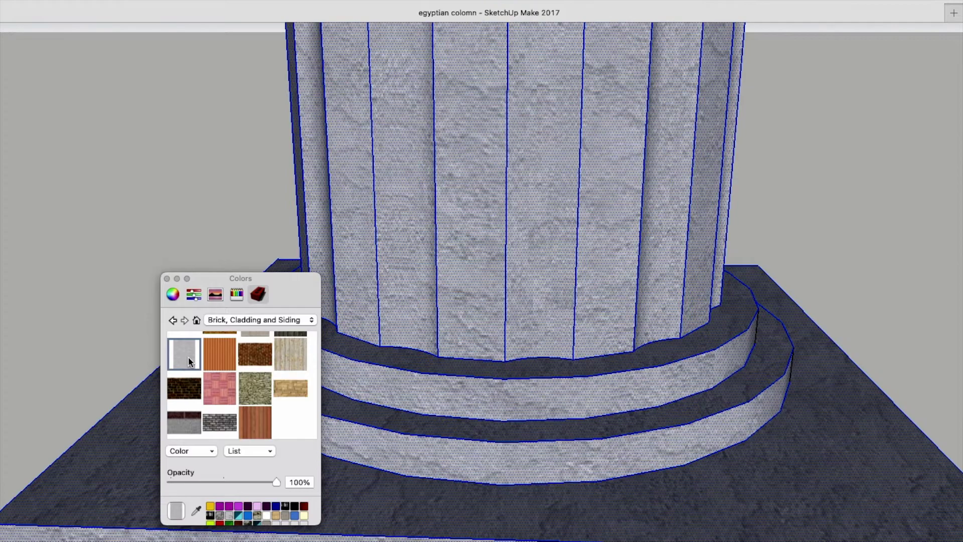
{"action": "scroll", "coordinate": [283, 522], "scroll_direction": "down", "scroll_amount": 1}
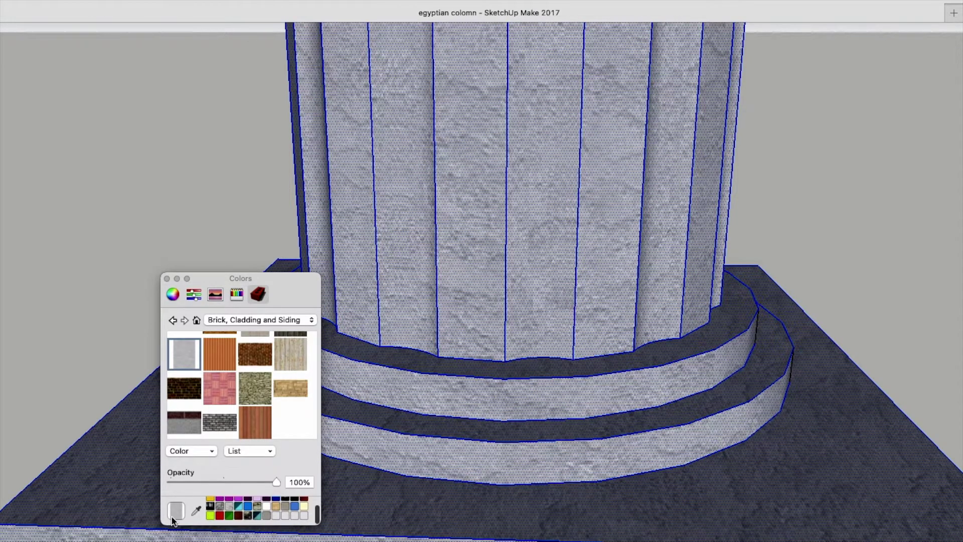
Edit the Cladding Stucco White material in the houses collection and tint it orange
{"action": "left_click", "coordinate": [234, 322]}
{"action": "left_click", "coordinate": [276, 414]}
{"action": "scroll", "coordinate": [281, 379], "scroll_direction": "down", "scroll_amount": 3}
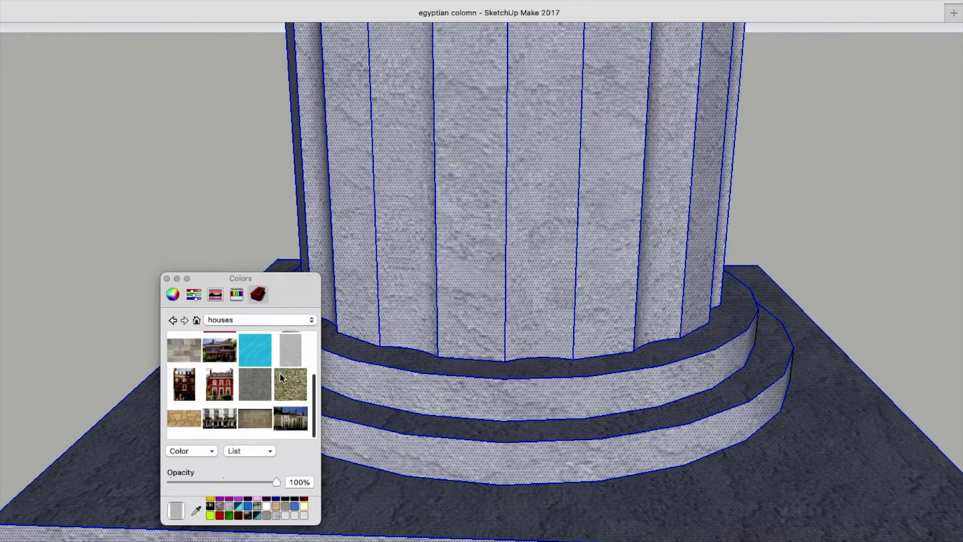
{"action": "right_click", "coordinate": [182, 420]}
{"action": "left_click", "coordinate": [198, 445]}
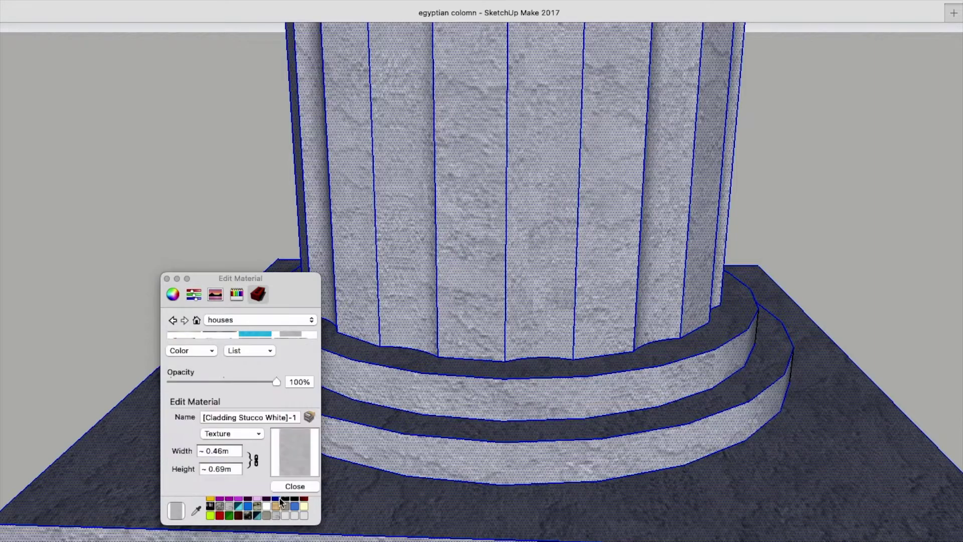
{"action": "left_click", "coordinate": [347, 1]}
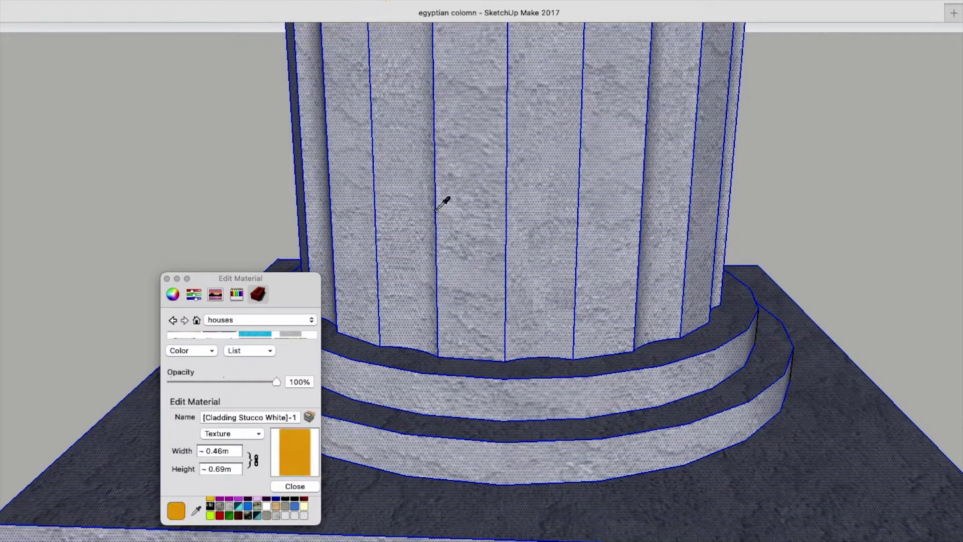
{"action": "left_click", "coordinate": [278, 505]}
{"action": "left_click", "coordinate": [292, 488]}
Tint the Cladding Stucco White material with a brown sampled from the column and paint the column with it
{"action": "right_click", "coordinate": [185, 421]}
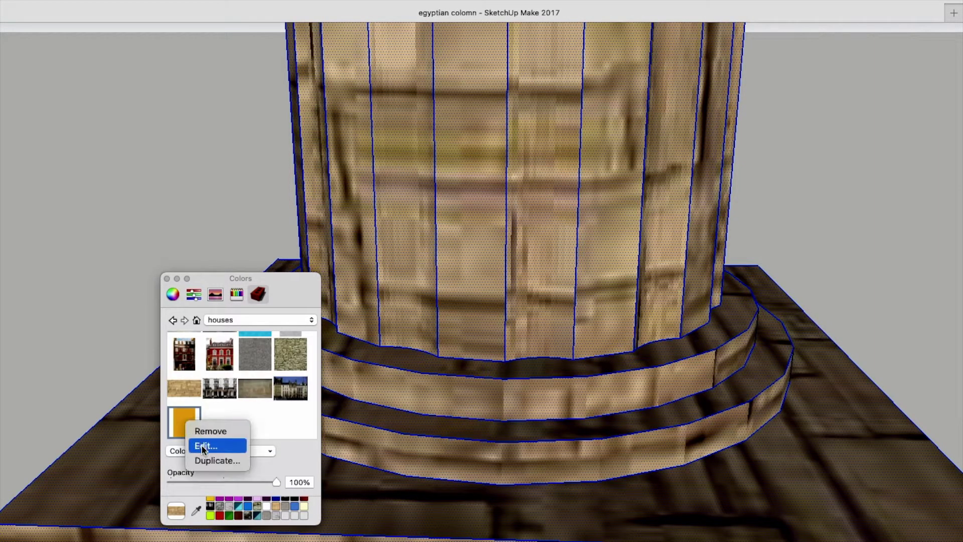
{"action": "left_click", "coordinate": [202, 446]}
{"action": "left_click", "coordinate": [197, 509]}
{"action": "left_click", "coordinate": [551, 294]}
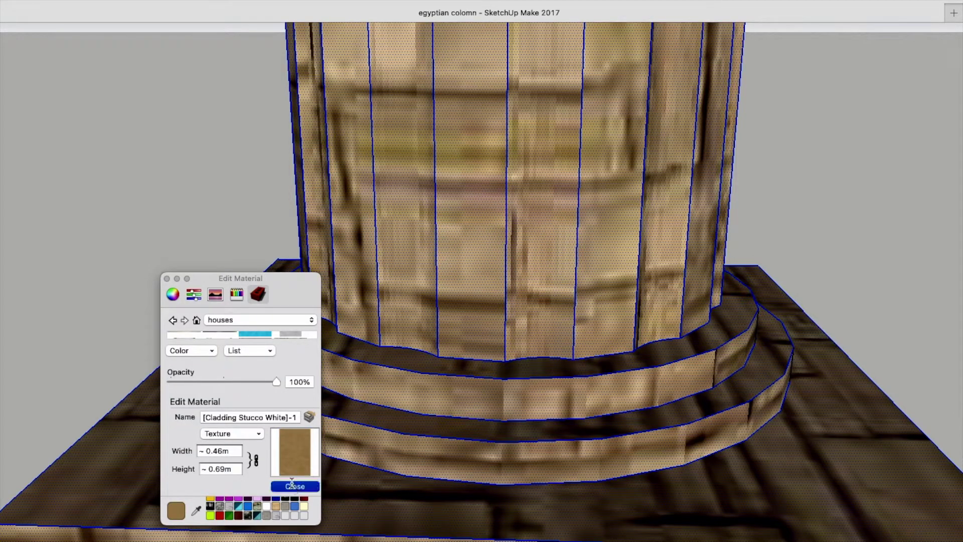
{"action": "left_click", "coordinate": [292, 485]}
{"action": "left_click", "coordinate": [494, 248]}
{"action": "scroll", "coordinate": [482, 253], "scroll_direction": "down", "scroll_amount": 8}
Deselect the painted column and close the materials window
{"action": "key", "text": "space"}
{"action": "left_click", "coordinate": [144, 95]}
{"action": "left_click", "coordinate": [167, 279]}
{"action": "middle_click_drag", "start_coordinate": [467, 201], "coordinate": [421, 376]}
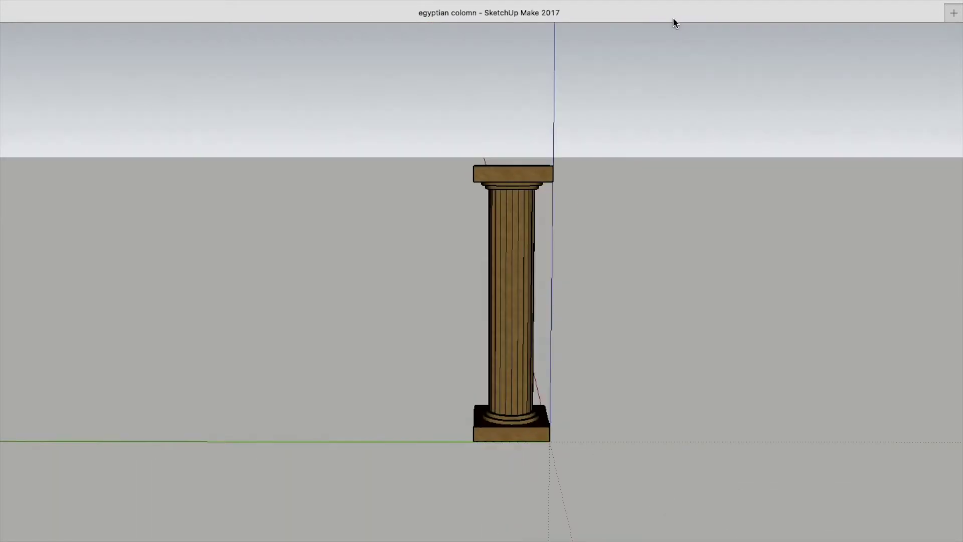
{"action": "middle_click_drag", "start_coordinate": [673, 22], "coordinate": [140, 489]}
{"action": "scroll", "coordinate": [440, 311], "scroll_direction": "up", "scroll_amount": 5}
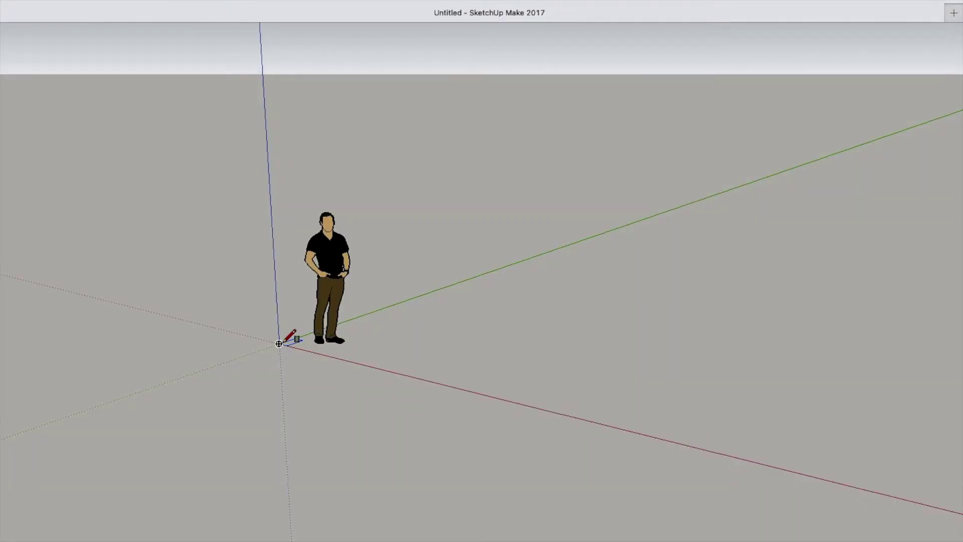
Draw a square on the ground from the origin in a new model and remove the scale figure
{"action": "left_click_drag", "start_coordinate": [279, 344], "coordinate": [420, 335]}
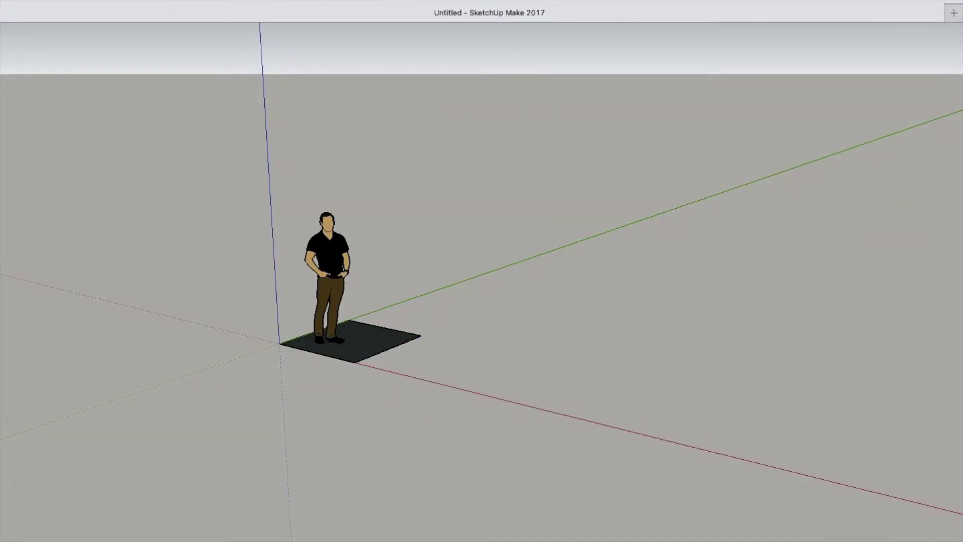
{"action": "left_click", "coordinate": [337, 227]}
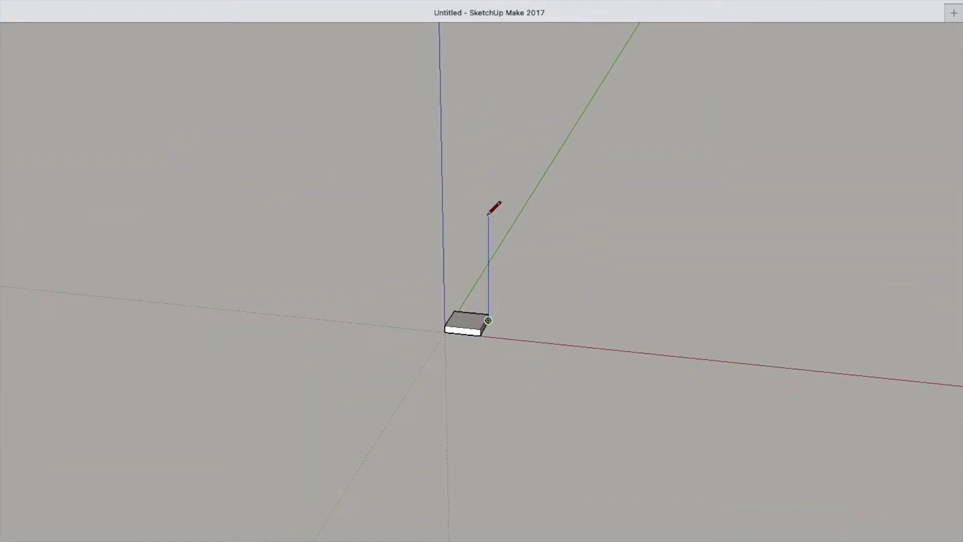
Draw a tall vertical line upward from the back corner of the thin base slab
{"action": "scroll", "coordinate": [493, 205], "scroll_direction": "up", "scroll_amount": 3}
{"action": "mouse_move", "coordinate": [492, 61]}
{"action": "middle_mouse_down"}
{"action": "mouse_move", "coordinate": [487, 280]}
{"action": "mouse_move", "coordinate": [479, 266]}
{"action": "mouse_move", "coordinate": [459, 436]}
{"action": "middle_mouse_up"}
{"action": "scroll", "coordinate": [458, 437], "scroll_direction": "up", "scroll_amount": 5}
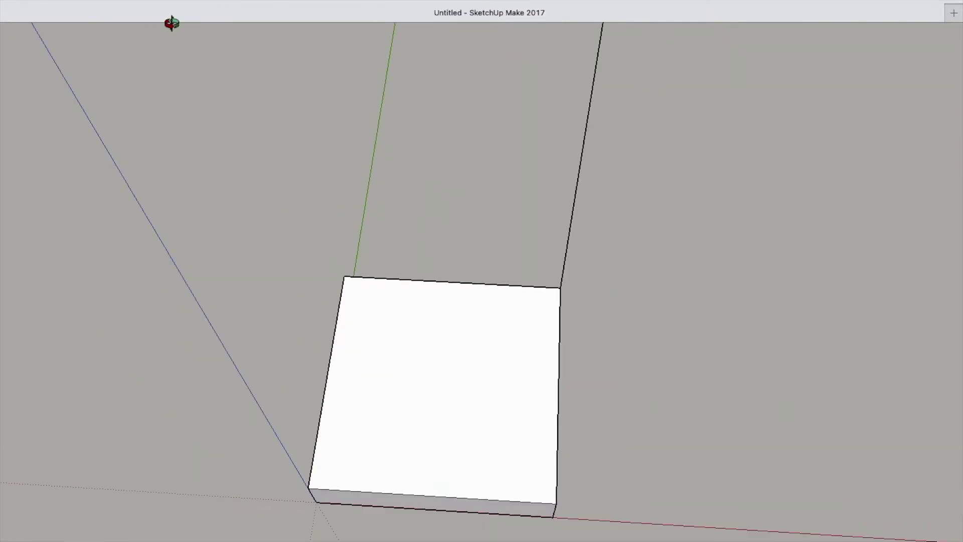
Draw two concentric circles centred on the base slab's top face, the outer one close to the slab's edges
{"action": "scroll", "coordinate": [475, 456], "scroll_direction": "up", "scroll_amount": 4}
{"action": "left_click", "coordinate": [408, 270]}
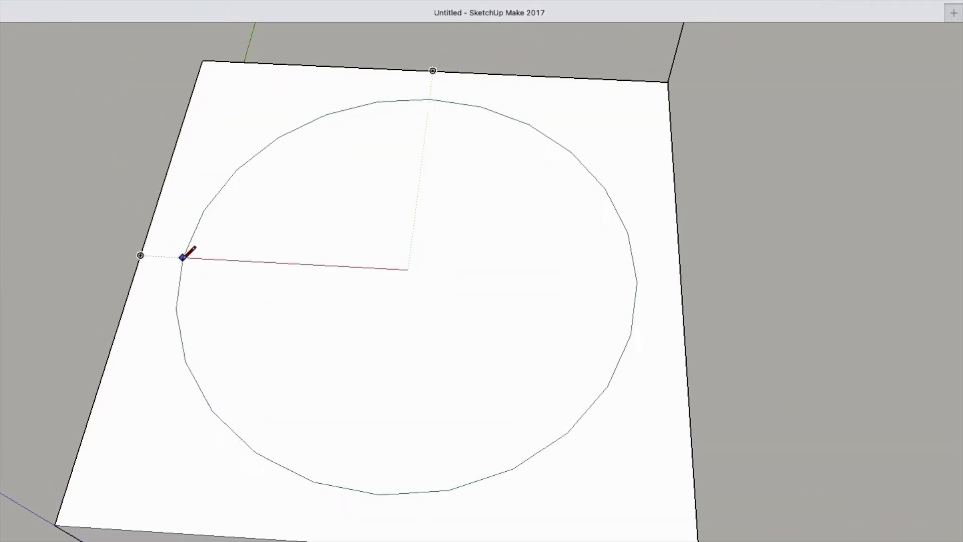
{"action": "left_click", "coordinate": [188, 258]}
{"action": "left_click", "coordinate": [408, 270]}
{"action": "left_click", "coordinate": [220, 260]}
Extrude the ring between the two circles slightly upward into a low plinth
{"action": "key", "text": "p"}
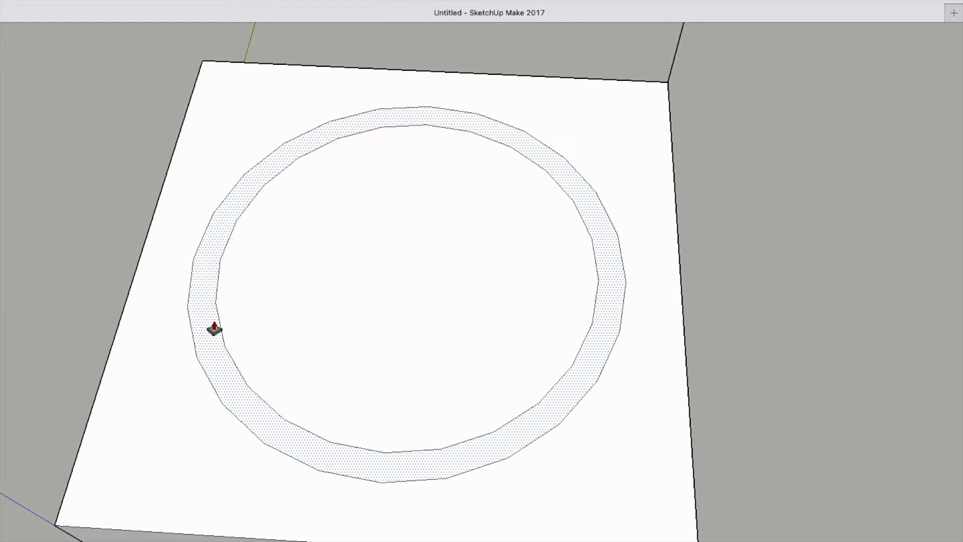
{"action": "left_click", "coordinate": [212, 329]}
{"action": "left_click", "coordinate": [208, 316]}
Extrude the inner circle upward into a tall, smooth column shaft
{"action": "left_click", "coordinate": [347, 396]}
{"action": "scroll", "coordinate": [346, 391], "scroll_direction": "down", "scroll_amount": 5}
{"action": "scroll", "coordinate": [305, 391], "scroll_direction": "up", "scroll_amount": 5}
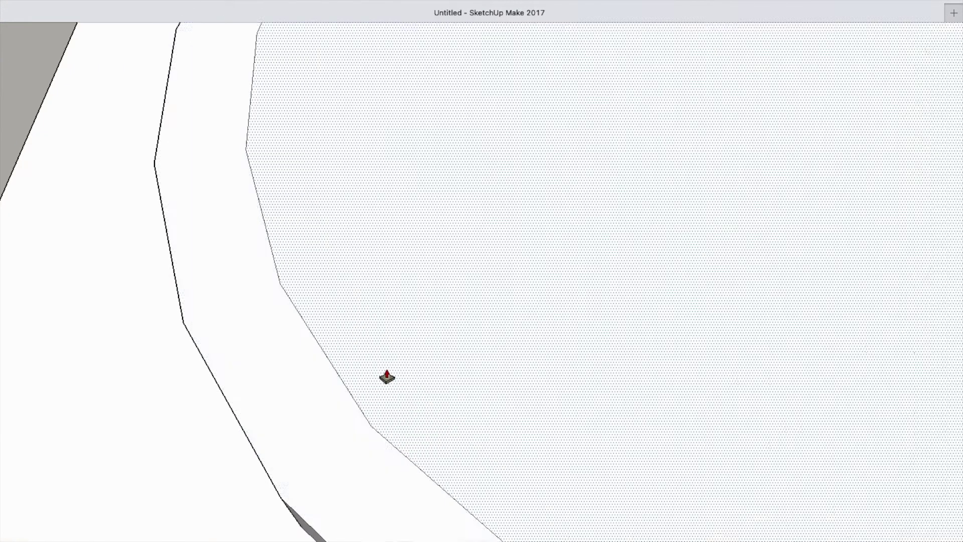
{"action": "scroll", "coordinate": [387, 376], "scroll_direction": "down", "scroll_amount": 6}
{"action": "left_click", "coordinate": [445, 370]}
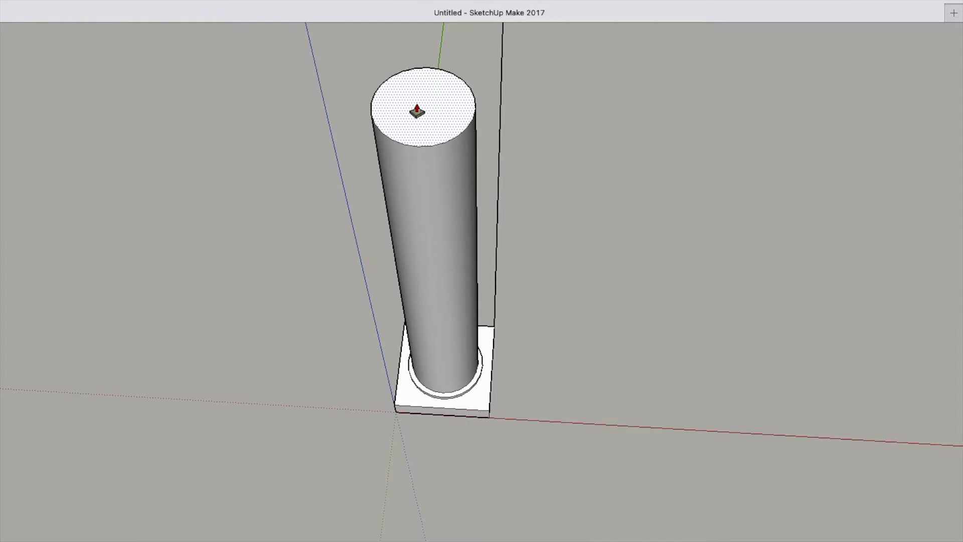
{"action": "left_click", "coordinate": [417, 111]}
{"action": "middle_click_drag", "start_coordinate": [422, 281], "coordinate": [427, 185]}
Switch to the browser to check the Egyptian column reference image, and return to the SketchUp model
{"action": "left_click", "coordinate": [118, 535]}
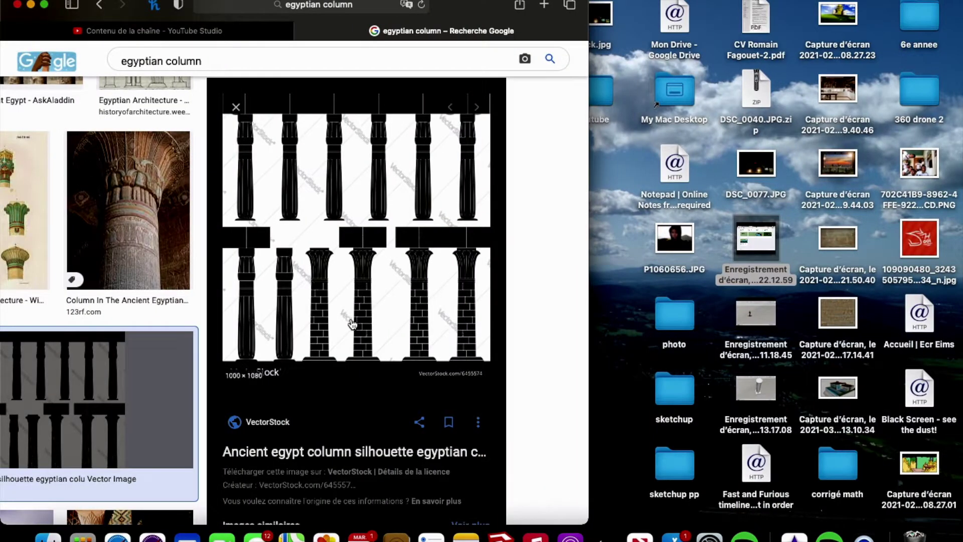
{"action": "key", "text": "ctrl+Right"}
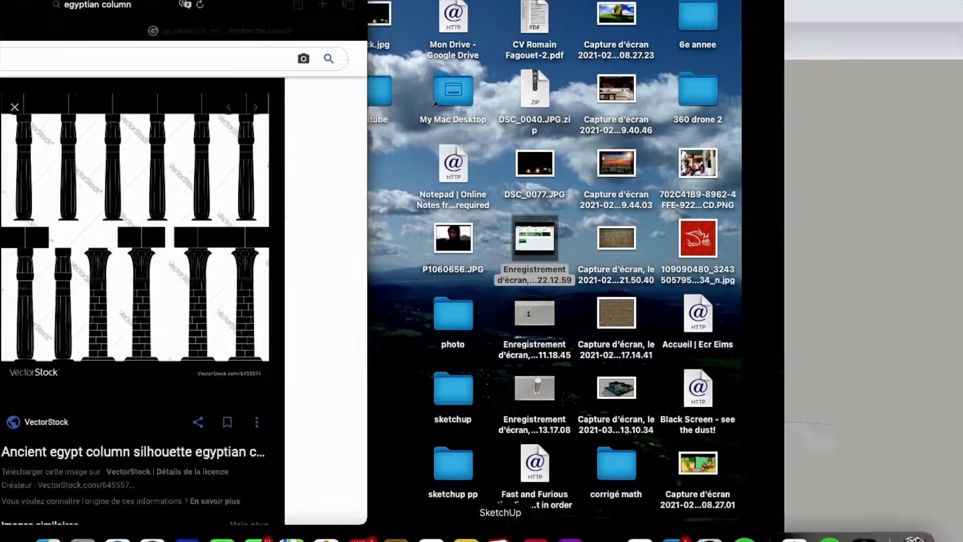
{"action": "scroll", "coordinate": [437, 440], "scroll_direction": "up", "scroll_amount": 5}
{"action": "scroll", "coordinate": [447, 230], "scroll_direction": "up", "scroll_amount": 2}
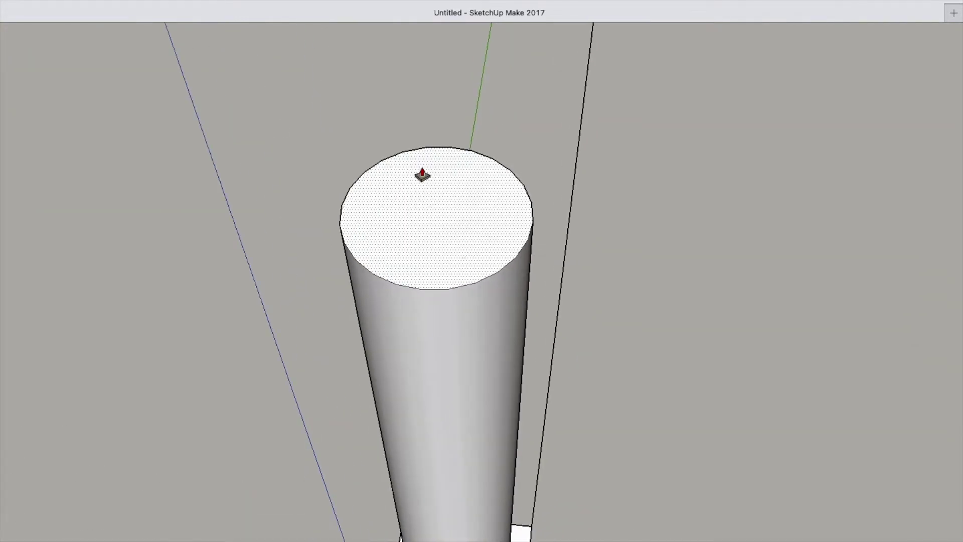
Push the shaft's top face down to shorten it and draw a slightly larger concentric circle around the top
{"action": "left_click", "coordinate": [421, 176]}
{"action": "left_click", "coordinate": [420, 265]}
{"action": "scroll", "coordinate": [430, 339], "scroll_direction": "up", "scroll_amount": 6}
{"action": "key", "text": "c"}
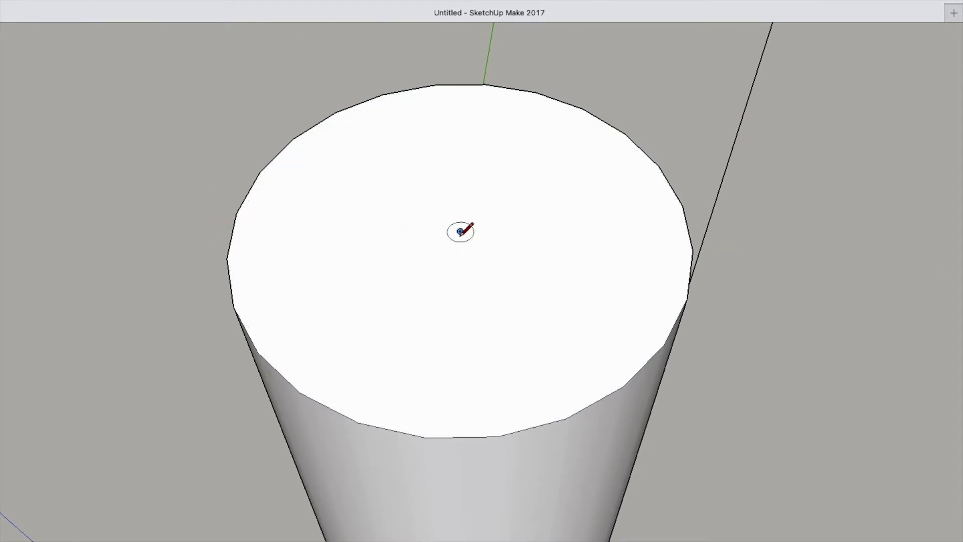
{"action": "left_click", "coordinate": [461, 231]}
{"action": "left_click", "coordinate": [203, 207]}
Extrude the ring around the smooth shaft's top upward into a low collar
{"action": "key", "text": "p"}
{"action": "left_click", "coordinate": [215, 278]}
{"action": "left_click", "coordinate": [220, 254]}
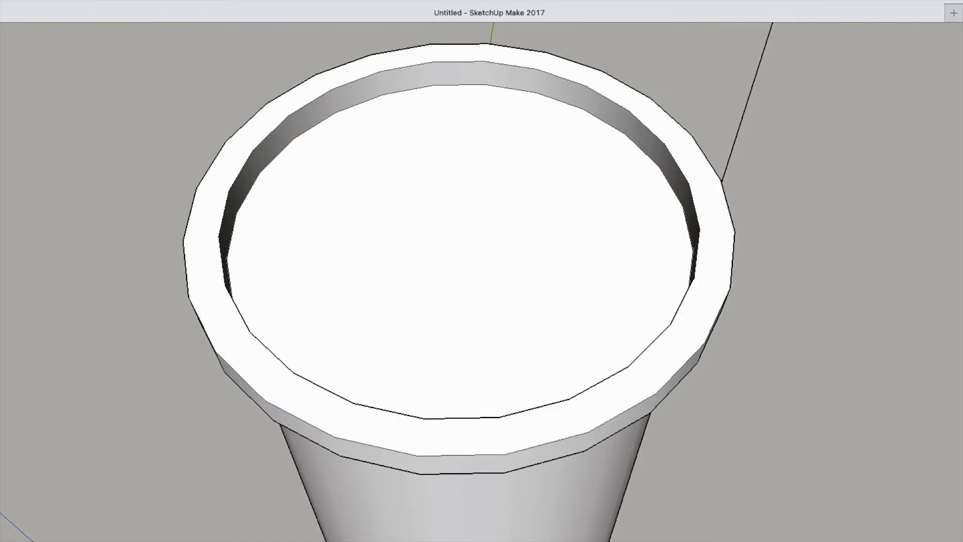
Redraw an edge segment on the collar's inner rim and raise the core face slightly above the collar
{"action": "key", "text": "l"}
{"action": "left_click", "coordinate": [253, 151]}
{"action": "left_click", "coordinate": [229, 191]}
{"action": "key", "text": "p"}
{"action": "left_click", "coordinate": [319, 313]}
{"action": "left_click", "coordinate": [319, 293]}
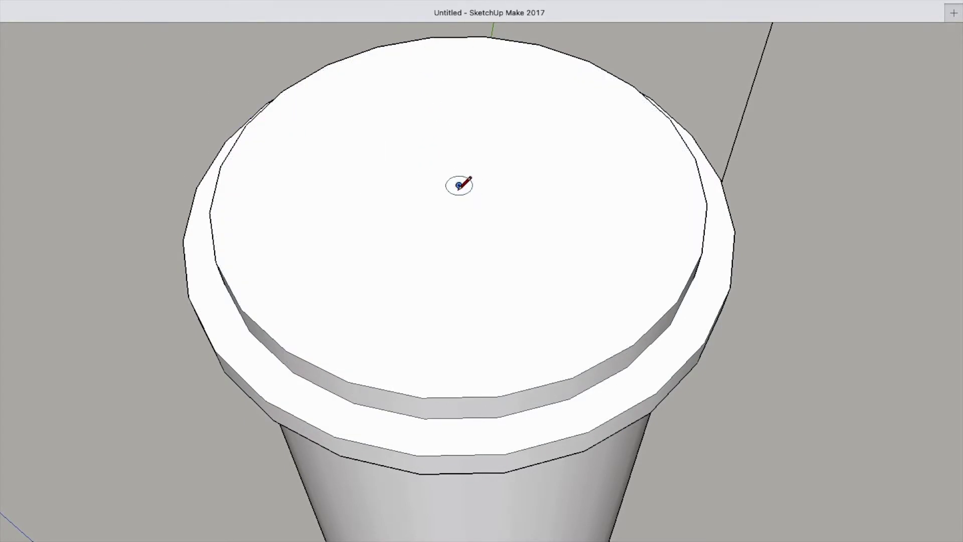
Draw a larger concentric circle around the core, extrude the ring into a second collar, and raise the core above it
{"action": "left_click", "coordinate": [459, 185]}
{"action": "left_click", "coordinate": [183, 157]}
{"action": "key", "text": "p"}
{"action": "left_click", "coordinate": [206, 272]}
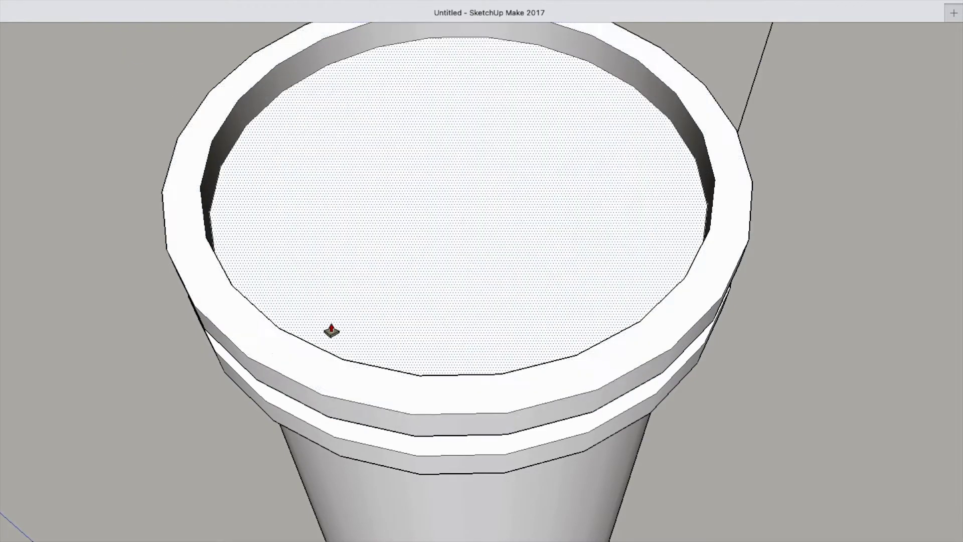
{"action": "scroll", "coordinate": [332, 330], "scroll_direction": "down", "scroll_amount": 6}
{"action": "scroll", "coordinate": [295, 312], "scroll_direction": "up", "scroll_amount": 8}
{"action": "left_click", "coordinate": [415, 276]}
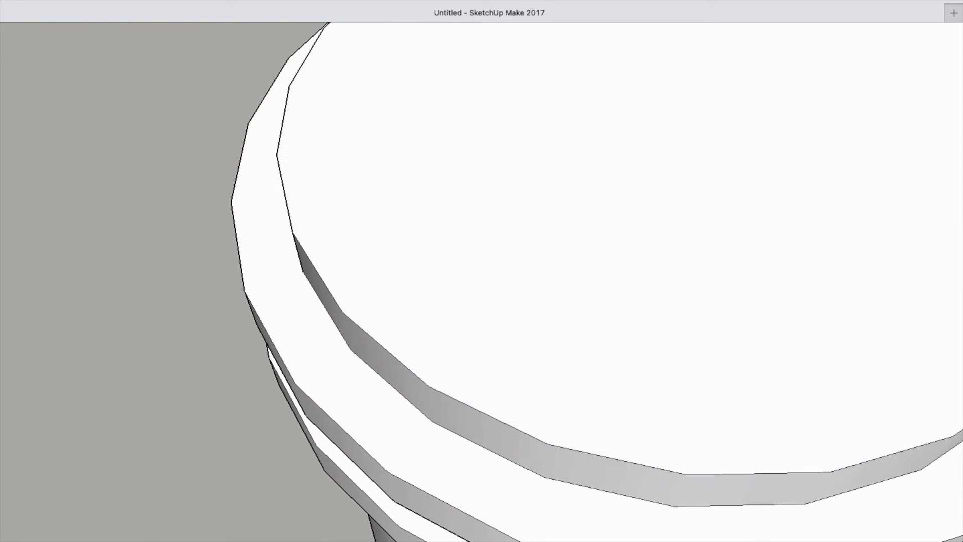
{"action": "left_click", "coordinate": [427, 442]}
{"action": "left_click", "coordinate": [427, 271]}
{"action": "key", "text": "super+z"}
Draw a larger concentric circle around the raised core and extrude the ring upward into a third collar
{"action": "scroll", "coordinate": [426, 215], "scroll_direction": "down", "scroll_amount": 8}
{"action": "middle_click_drag", "start_coordinate": [407, 281], "coordinate": [469, 210]}
{"action": "scroll", "coordinate": [468, 211], "scroll_direction": "down", "scroll_amount": 6}
{"action": "middle_click_drag", "start_coordinate": [482, 311], "coordinate": [434, 402]}
{"action": "scroll", "coordinate": [491, 368], "scroll_direction": "down", "scroll_amount": 6}
{"action": "scroll", "coordinate": [445, 175], "scroll_direction": "up", "scroll_amount": 8}
{"action": "middle_click_drag", "start_coordinate": [444, 211], "coordinate": [443, 319]}
{"action": "scroll", "coordinate": [417, 140], "scroll_direction": "up", "scroll_amount": 8}
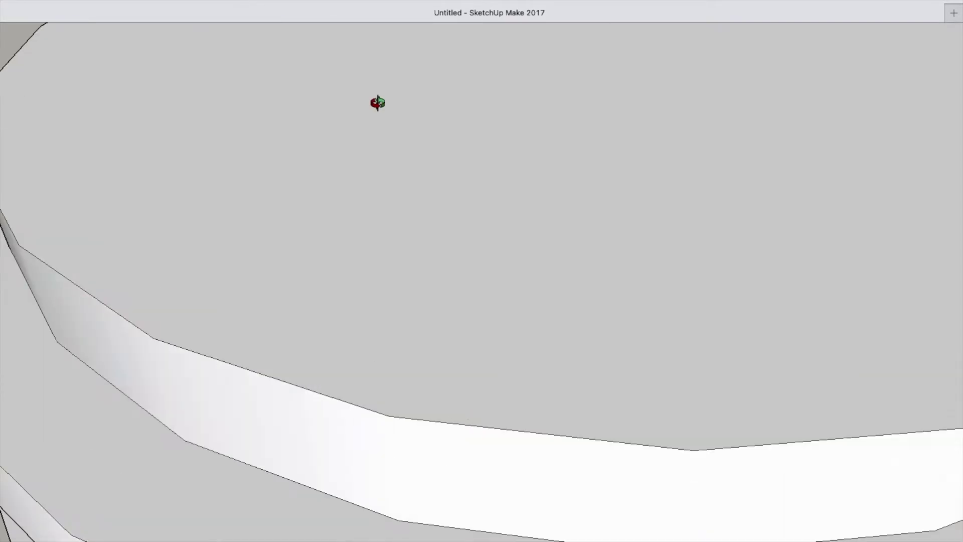
{"action": "scroll", "coordinate": [378, 102], "scroll_direction": "down", "scroll_amount": 6}
{"action": "middle_click_drag", "start_coordinate": [378, 103], "coordinate": [354, 185]}
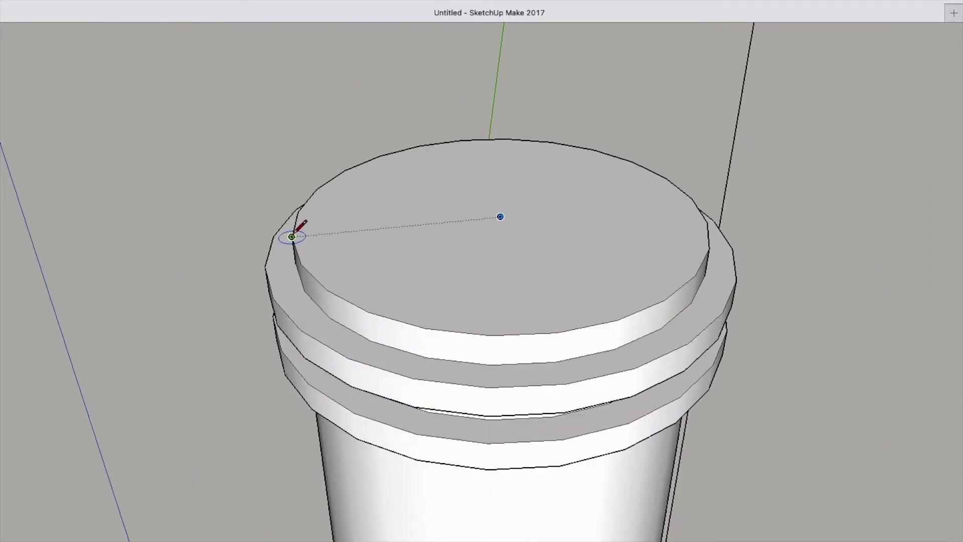
{"action": "left_click", "coordinate": [501, 207]}
{"action": "scroll", "coordinate": [273, 205], "scroll_direction": "up", "scroll_amount": 2}
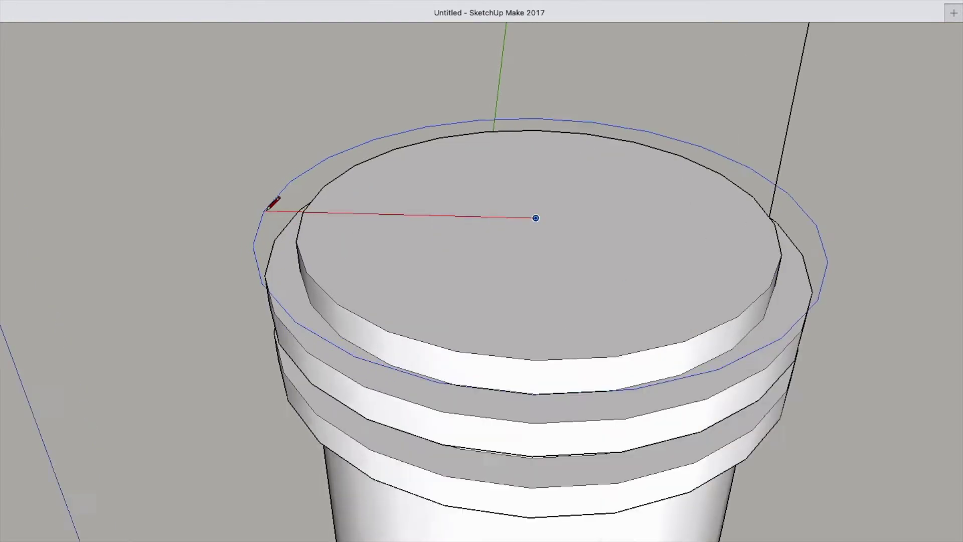
{"action": "left_click", "coordinate": [273, 204]}
{"action": "scroll", "coordinate": [275, 205], "scroll_direction": "up", "scroll_amount": 3}
{"action": "key", "text": "p"}
{"action": "left_click", "coordinate": [362, 351]}
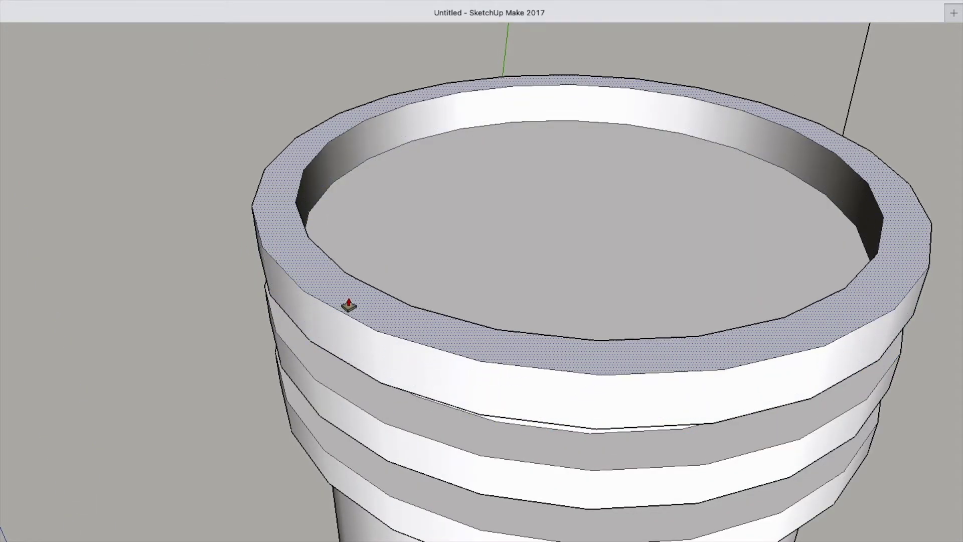
{"action": "left_click", "coordinate": [347, 308]}
{"action": "left_click", "coordinate": [361, 338]}
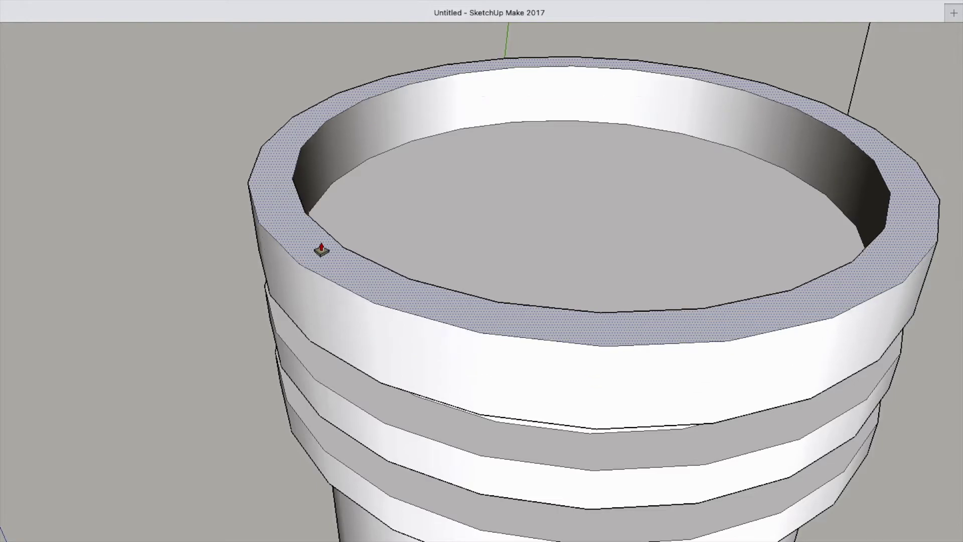
Push the third collar's top and underside faces upward so it sits higher, above a longer smooth neck
{"action": "middle_click_drag", "start_coordinate": [279, 150], "coordinate": [294, 18]}
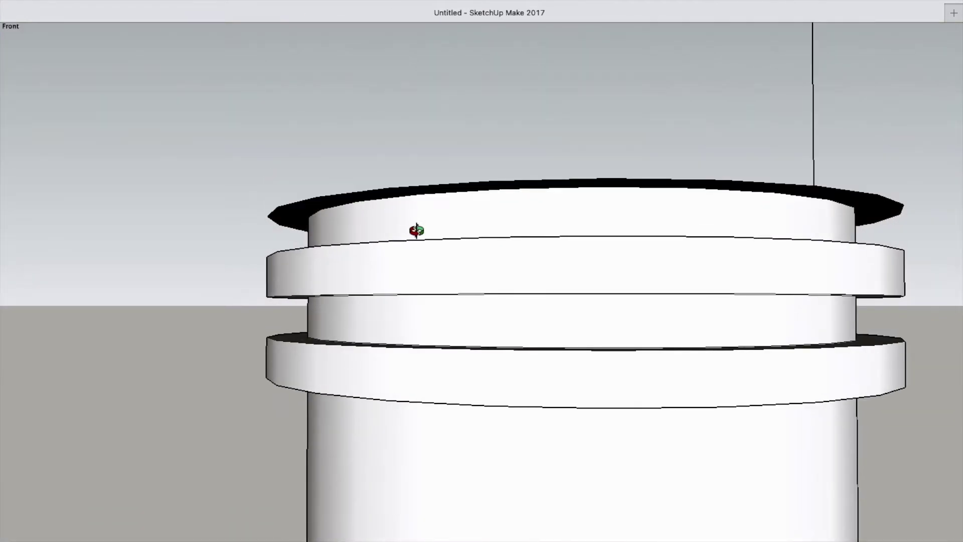
{"action": "middle_click_drag", "start_coordinate": [416, 231], "coordinate": [419, 331]}
{"action": "left_click", "coordinate": [297, 252]}
{"action": "left_click", "coordinate": [293, 211]}
{"action": "middle_click_drag", "start_coordinate": [288, 216], "coordinate": [196, 5]}
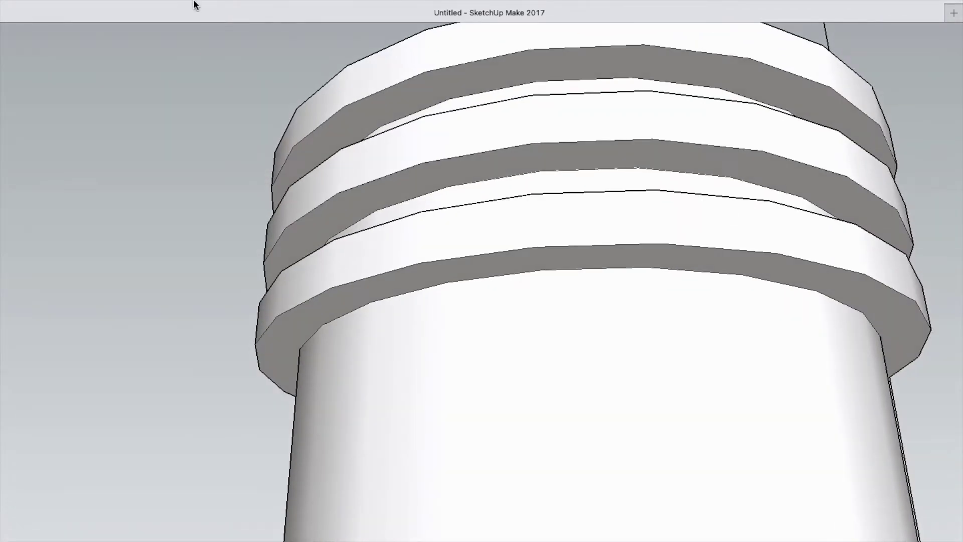
{"action": "left_click", "coordinate": [297, 314]}
{"action": "left_click", "coordinate": [288, 519]}
{"action": "middle_click_drag", "start_coordinate": [321, 181], "coordinate": [269, 376]}
{"action": "left_click", "coordinate": [274, 349]}
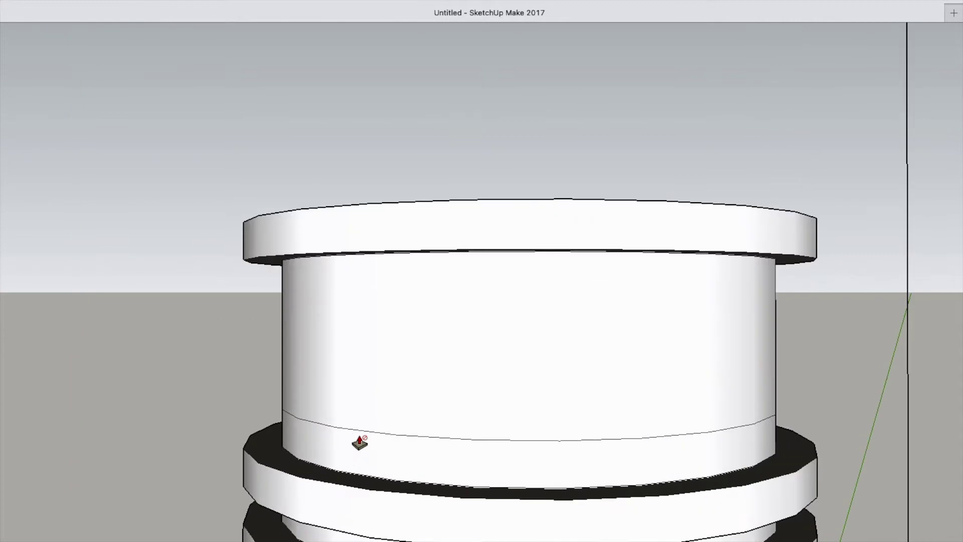
Offset the top collar's outer edge outward and extrude the new ring upward into a wider band
{"action": "scroll", "coordinate": [321, 321], "scroll_direction": "down", "scroll_amount": 3}
{"action": "left_click", "coordinate": [427, 342]}
{"action": "scroll", "coordinate": [426, 263], "scroll_direction": "down", "scroll_amount": 2}
{"action": "middle_click_drag", "start_coordinate": [397, 236], "coordinate": [386, 361]}
{"action": "scroll", "coordinate": [386, 301], "scroll_direction": "up", "scroll_amount": 2}
{"action": "scroll", "coordinate": [325, 249], "scroll_direction": "up", "scroll_amount": 5}
{"action": "left_click", "coordinate": [290, 261]}
{"action": "scroll", "coordinate": [98, 270], "scroll_direction": "down", "scroll_amount": 6}
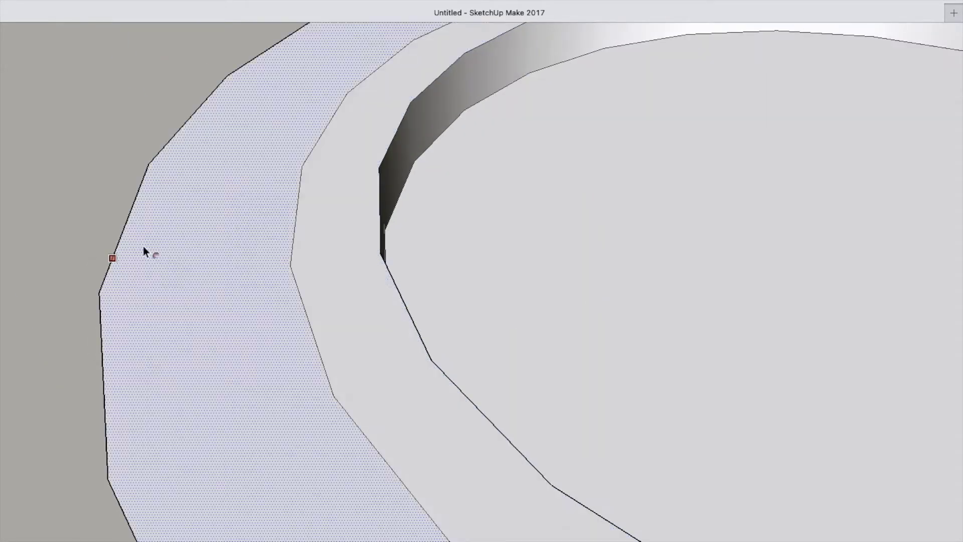
{"action": "middle_click_drag", "start_coordinate": [211, 286], "coordinate": [587, 305]}
{"action": "scroll", "coordinate": [412, 171], "scroll_direction": "down", "scroll_amount": 3}
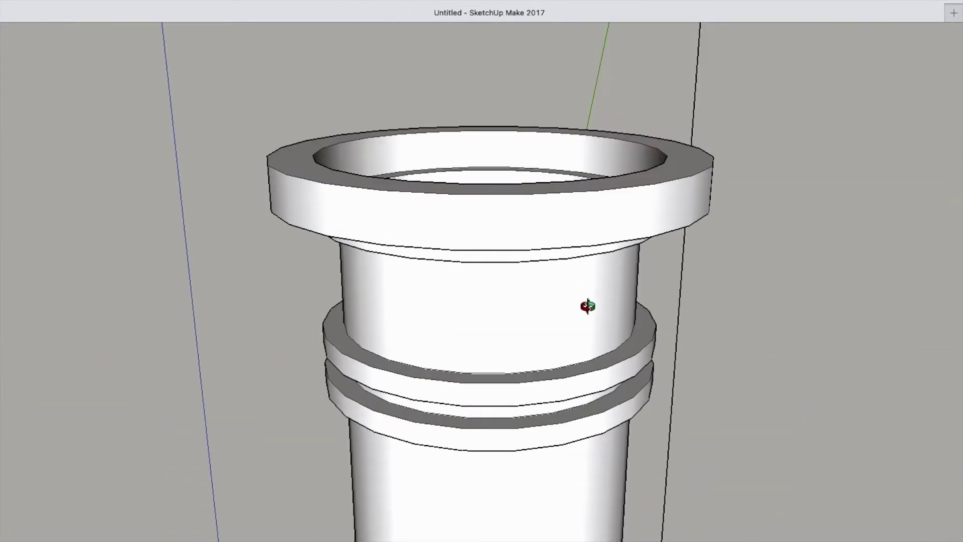
Offset the wide band's outer edge slightly outward and extrude the new ring into a thin rim on top
{"action": "scroll", "coordinate": [296, 174], "scroll_direction": "up", "scroll_amount": 5}
{"action": "middle_click_drag", "start_coordinate": [250, 174], "coordinate": [228, 239]}
{"action": "left_click", "coordinate": [217, 246]}
{"action": "left_click", "coordinate": [144, 250]}
{"action": "key", "text": "p"}
{"action": "left_click", "coordinate": [173, 271]}
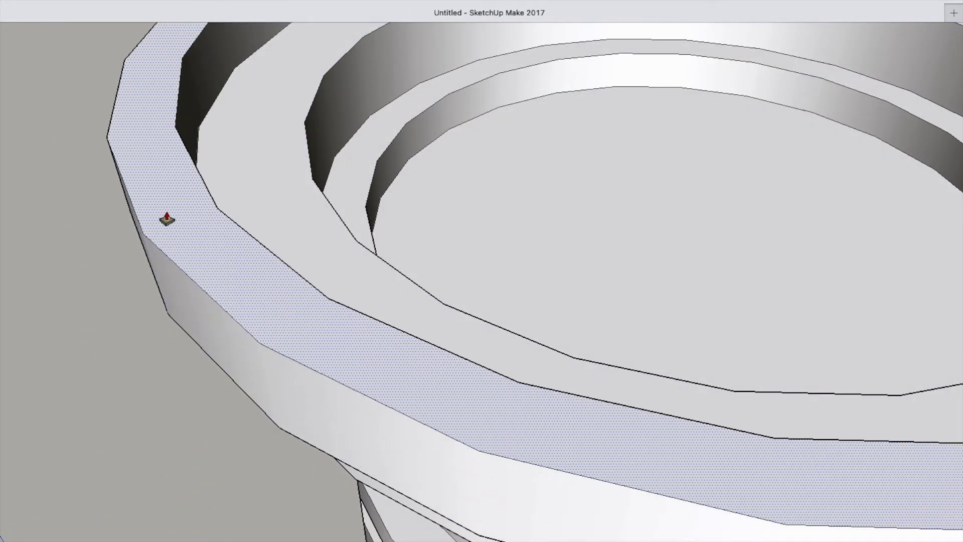
{"action": "left_click", "coordinate": [167, 219]}
{"action": "left_click", "coordinate": [185, 213]}
{"action": "left_click", "coordinate": [189, 234]}
Extrude a circle offset inside the rim into a central cylinder, and add a slightly narrower cylinder on top of it
{"action": "scroll", "coordinate": [201, 241], "scroll_direction": "down", "scroll_amount": 6}
{"action": "middle_click_drag", "start_coordinate": [240, 271], "coordinate": [385, 105]}
{"action": "scroll", "coordinate": [387, 142], "scroll_direction": "down", "scroll_amount": 3}
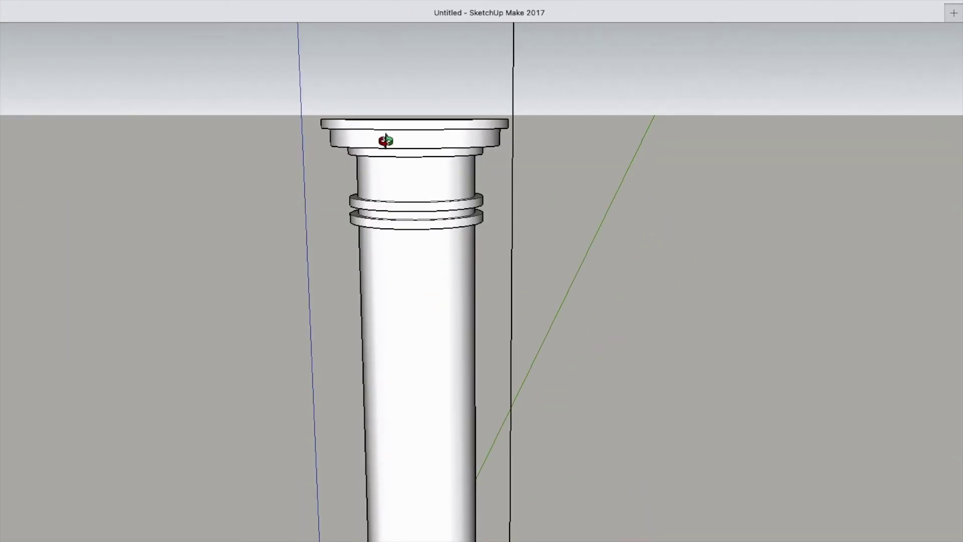
{"action": "middle_click_drag", "start_coordinate": [387, 142], "coordinate": [347, 159]}
{"action": "scroll", "coordinate": [347, 159], "scroll_direction": "up", "scroll_amount": 5}
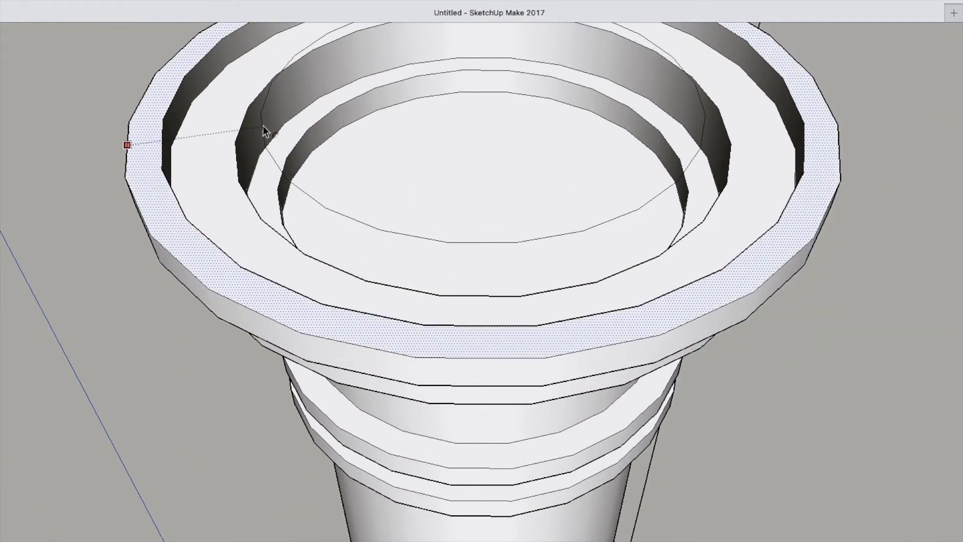
{"action": "left_click_drag", "start_coordinate": [262, 125], "coordinate": [398, 56]}
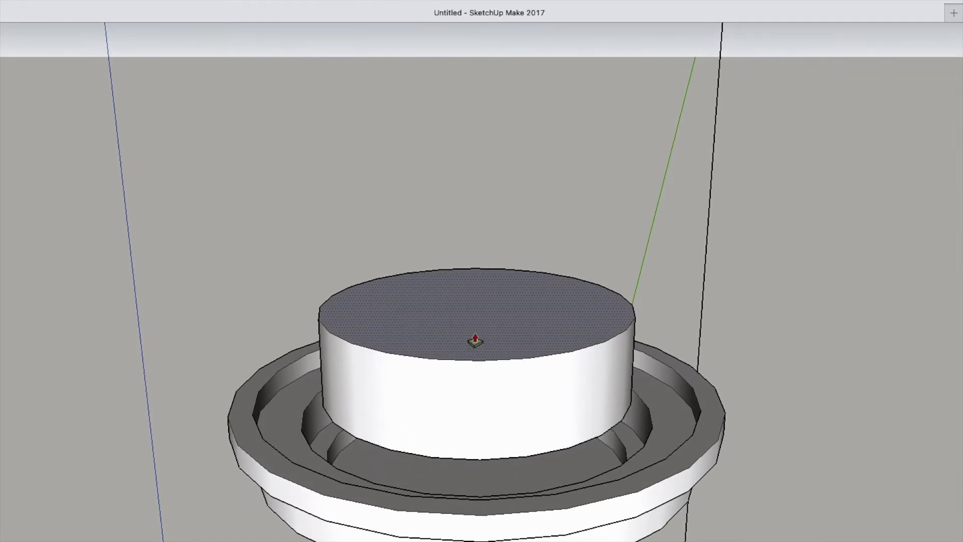
{"action": "left_click_drag", "start_coordinate": [473, 340], "coordinate": [475, 246]}
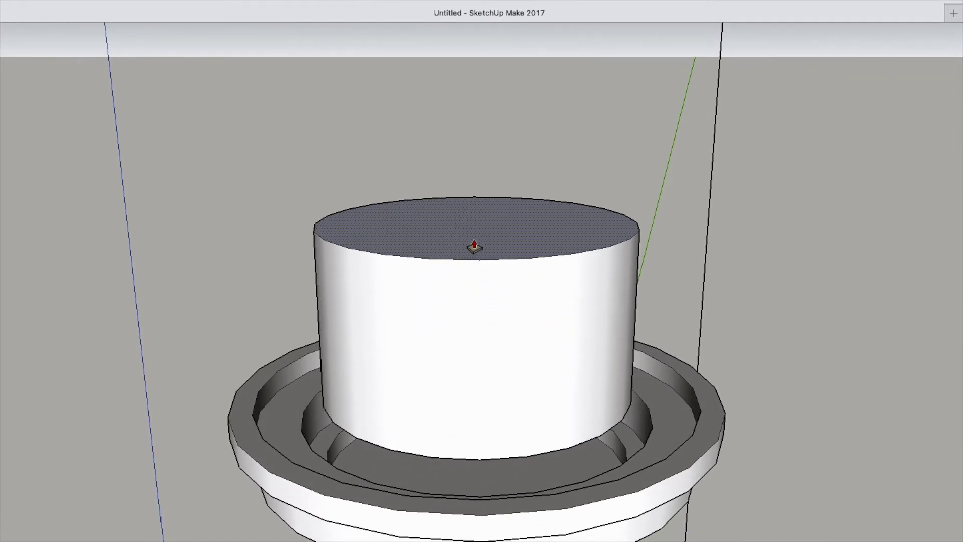
{"action": "scroll", "coordinate": [475, 246], "scroll_direction": "up", "scroll_amount": 2}
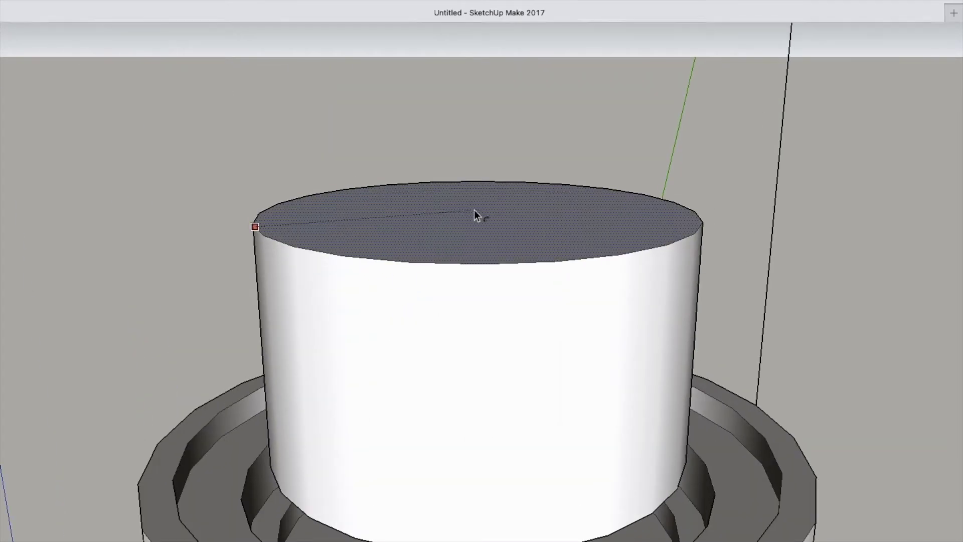
{"action": "left_click_drag", "start_coordinate": [289, 224], "coordinate": [409, 122]}
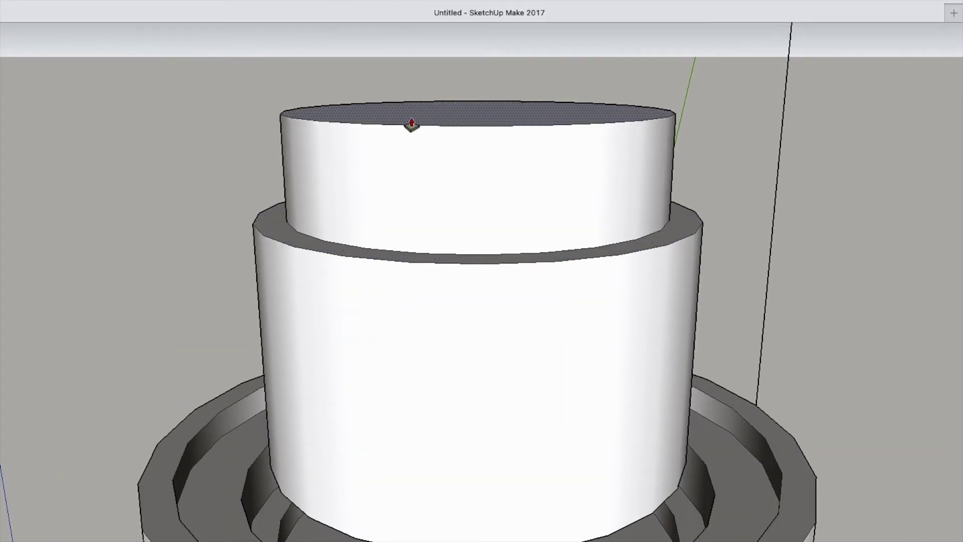
Trace an edge segment along the rim's inner edge to fill the gap around the central cylinder with a face
{"action": "scroll", "coordinate": [408, 122], "scroll_direction": "down", "scroll_amount": 5}
{"action": "key", "text": "e"}
{"action": "scroll", "coordinate": [411, 171], "scroll_direction": "up", "scroll_amount": 3}
{"action": "middle_click_drag", "start_coordinate": [306, 321], "coordinate": [282, 290]}
{"action": "scroll", "coordinate": [281, 288], "scroll_direction": "up", "scroll_amount": 3}
{"action": "key", "text": "l"}
{"action": "left_click", "coordinate": [239, 282]}
{"action": "left_click", "coordinate": [243, 306]}
Offset the filled face's outer edge inward and extrude the inner and outer rings upward into two stepped tiers
{"action": "scroll", "coordinate": [286, 287], "scroll_direction": "up", "scroll_amount": 2}
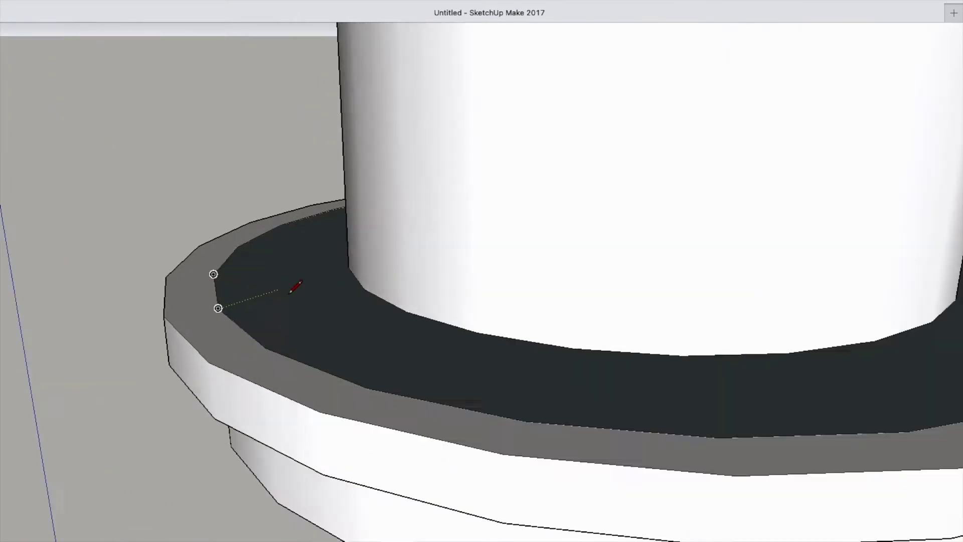
{"action": "scroll", "coordinate": [292, 288], "scroll_direction": "up", "scroll_amount": 3}
{"action": "key", "text": "f"}
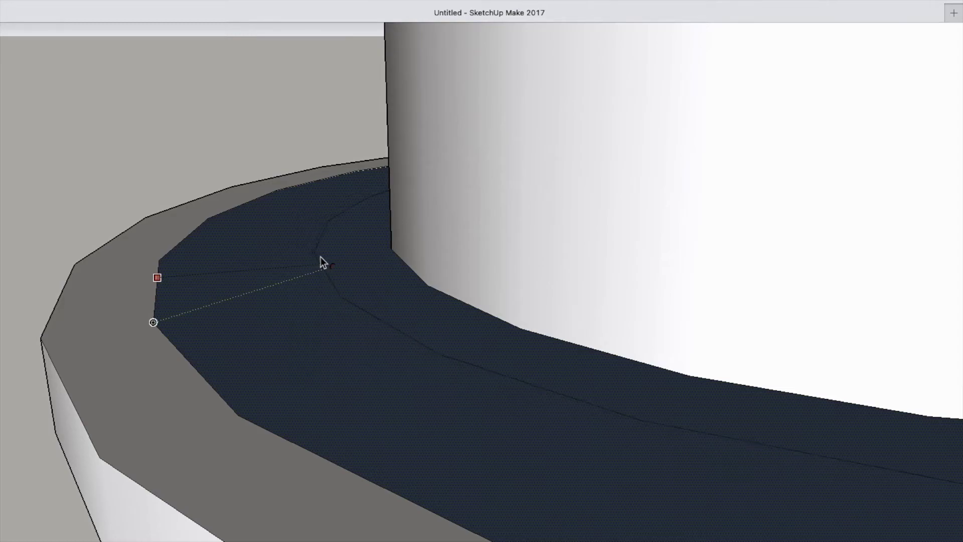
{"action": "left_click", "coordinate": [321, 258]}
{"action": "scroll", "coordinate": [198, 336], "scroll_direction": "down", "scroll_amount": 4}
{"action": "scroll", "coordinate": [275, 367], "scroll_direction": "down", "scroll_amount": 3}
{"action": "key", "text": "p"}
{"action": "left_click", "coordinate": [279, 345]}
{"action": "left_click", "coordinate": [274, 254]}
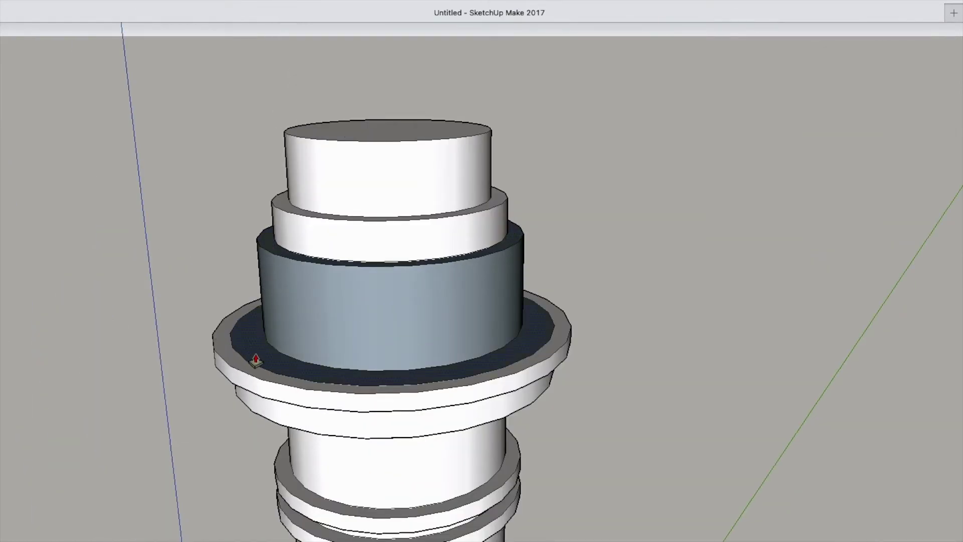
{"action": "left_click", "coordinate": [254, 360]}
{"action": "left_click", "coordinate": [256, 309]}
Select the entire column and paint it with the brown stone texture from the houses material list
{"action": "scroll", "coordinate": [361, 301], "scroll_direction": "down", "scroll_amount": 5}
{"action": "middle_click_drag", "start_coordinate": [363, 306], "coordinate": [451, 186]}
{"action": "scroll", "coordinate": [321, 208], "scroll_direction": "down", "scroll_amount": 5}
{"action": "scroll", "coordinate": [381, 251], "scroll_direction": "up", "scroll_amount": 4}
{"action": "scroll", "coordinate": [442, 402], "scroll_direction": "down", "scroll_amount": 4}
{"action": "left_click_drag", "start_coordinate": [270, 199], "coordinate": [526, 489]}
{"action": "key", "text": "b"}
{"action": "left_click", "coordinate": [416, 347]}
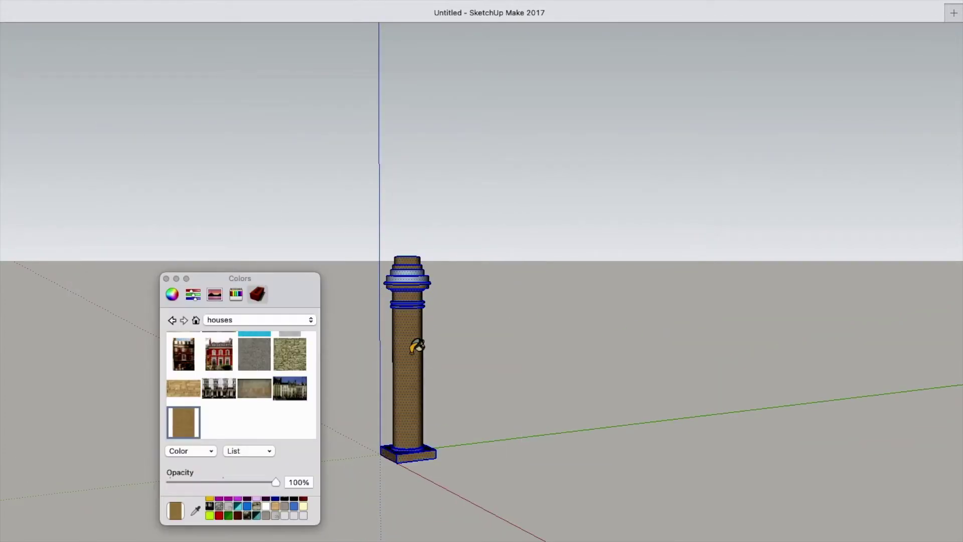
{"action": "scroll", "coordinate": [399, 274], "scroll_direction": "up", "scroll_amount": 10}
{"action": "left_click", "coordinate": [170, 278]}
Draw a square outline over the column's top and extrude it into a flat slab wider than the top cylinder
{"action": "scroll", "coordinate": [421, 81], "scroll_direction": "down", "scroll_amount": 4}
{"action": "mouse_move", "coordinate": [422, 80]}
{"action": "middle_mouse_down"}
{"action": "mouse_move", "coordinate": [490, 327]}
{"action": "mouse_move", "coordinate": [480, 241]}
{"action": "middle_mouse_up"}
{"action": "scroll", "coordinate": [480, 240], "scroll_direction": "down", "scroll_amount": 3}
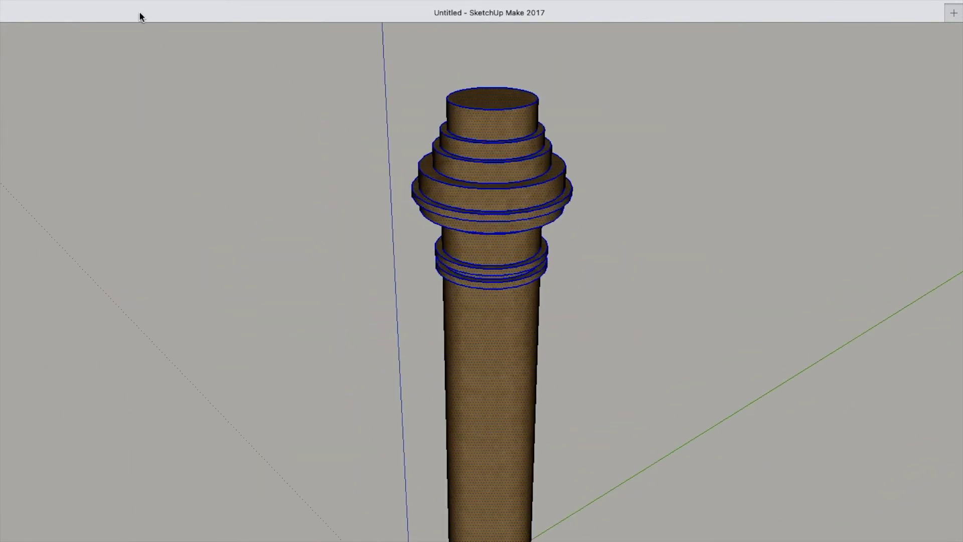
{"action": "middle_click_drag", "start_coordinate": [502, 180], "coordinate": [488, 477]}
{"action": "scroll", "coordinate": [467, 245], "scroll_direction": "down", "scroll_amount": 2}
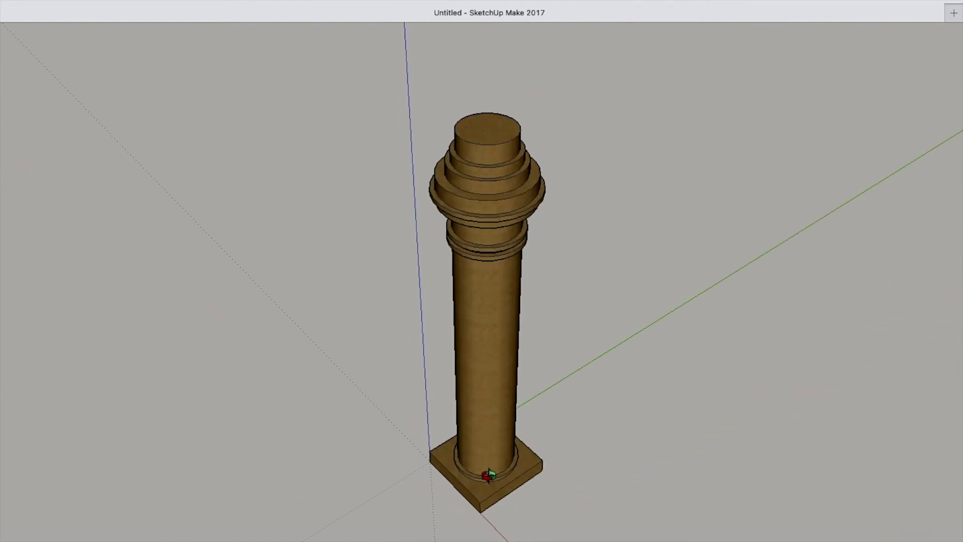
{"action": "scroll", "coordinate": [476, 135], "scroll_direction": "up", "scroll_amount": 5}
{"action": "middle_click_drag", "start_coordinate": [456, 151], "coordinate": [391, 226]}
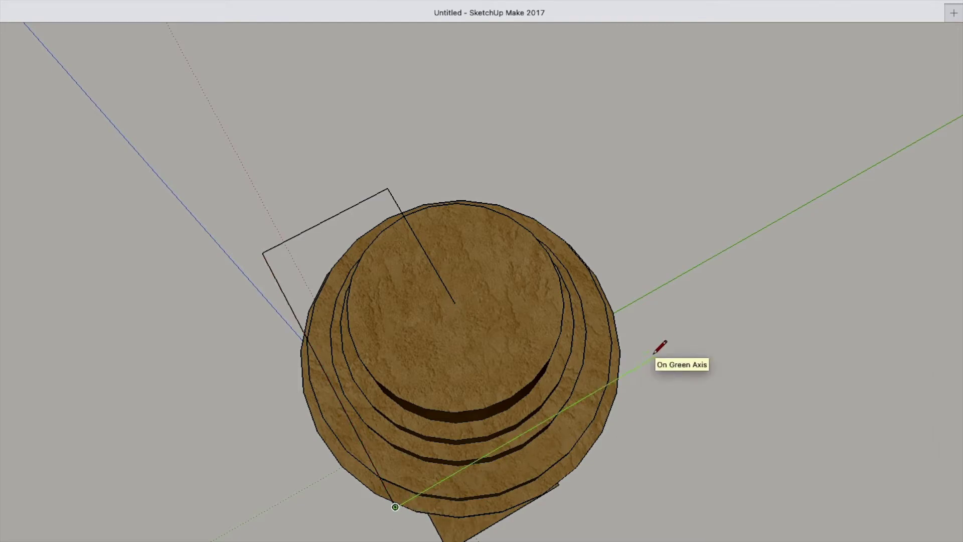
{"action": "left_click", "coordinate": [507, 126]}
{"action": "key", "text": "p"}
{"action": "scroll", "coordinate": [378, 377], "scroll_direction": "up", "scroll_amount": 6}
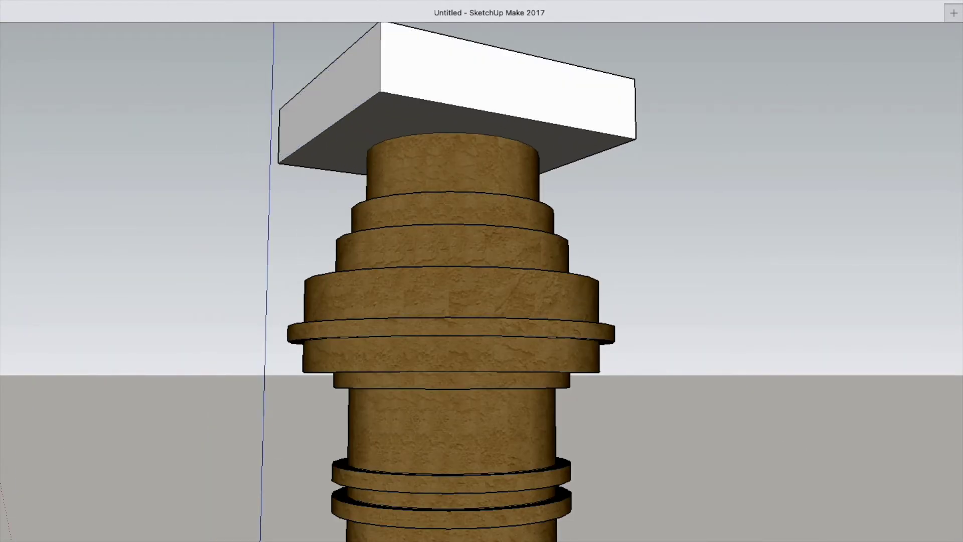
Select the white slab on the column's top and paint it with the same brown stone texture
{"action": "middle_click_drag", "start_coordinate": [371, 132], "coordinate": [438, 86]}
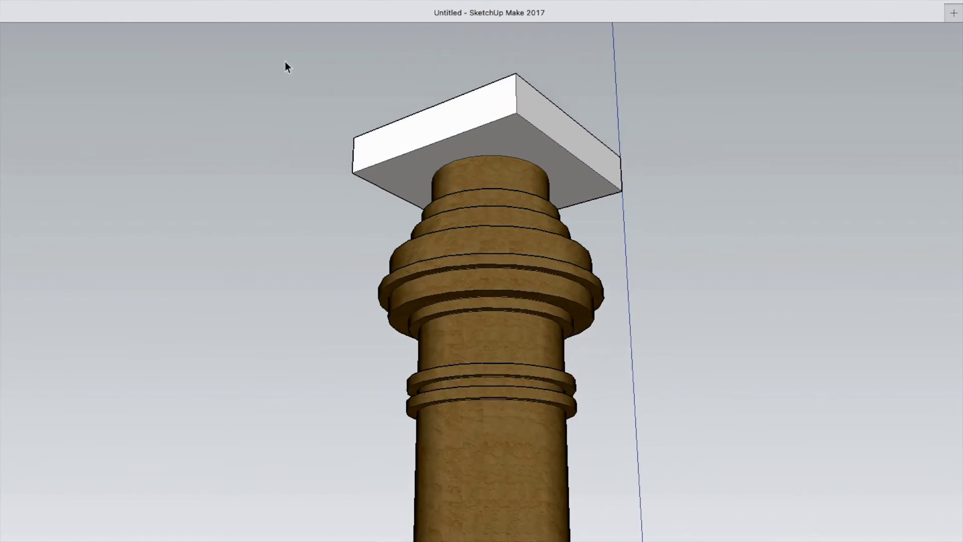
{"action": "left_click_drag", "start_coordinate": [285, 61], "coordinate": [658, 271]}
{"action": "left_click", "coordinate": [351, 8]}
{"action": "left_click", "coordinate": [494, 142]}
{"action": "left_click", "coordinate": [166, 280]}
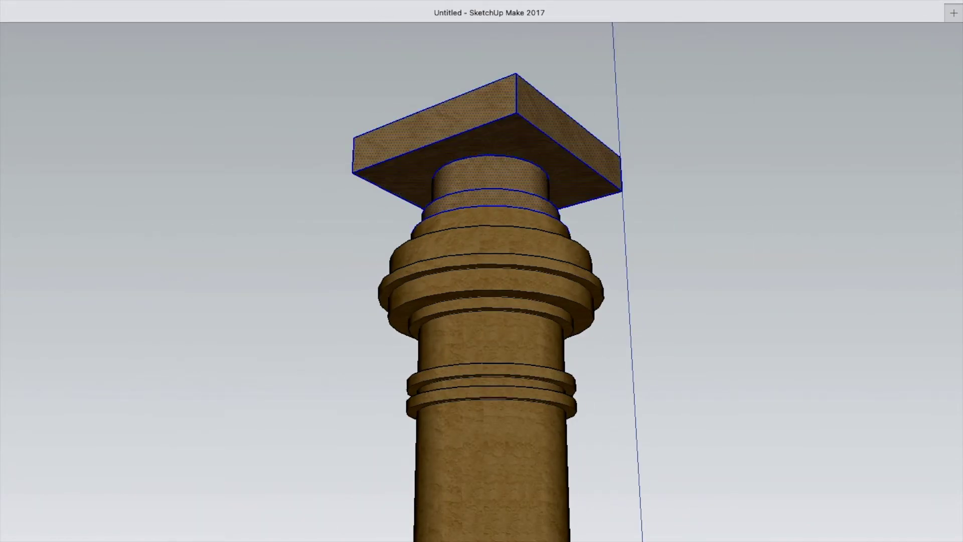
Save the model as a SketchUp file named "egyptian column 2"
{"action": "key", "text": "super+s"}
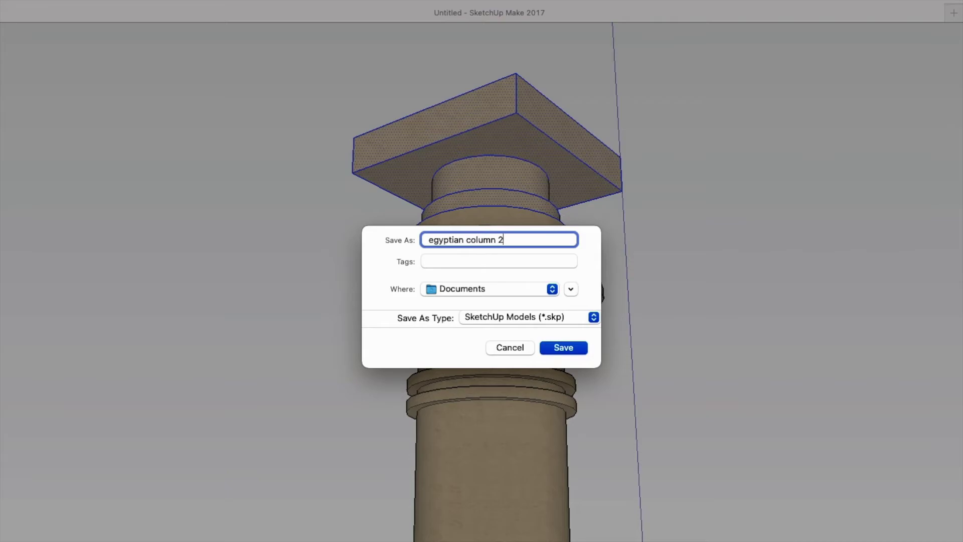
{"action": "left_click", "coordinate": [502, 289]}
{"action": "left_click", "coordinate": [496, 405]}
{"action": "key", "text": "Return"}
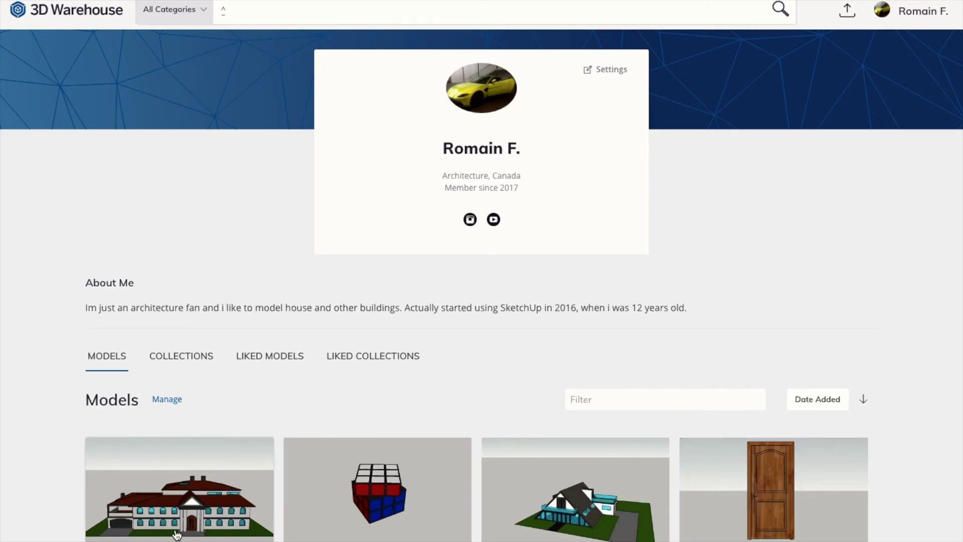
Switch to the 3D Warehouse profile's models and open the Spanish house model page to view it
{"action": "scroll", "coordinate": [177, 535], "scroll_direction": "down", "scroll_amount": 2}
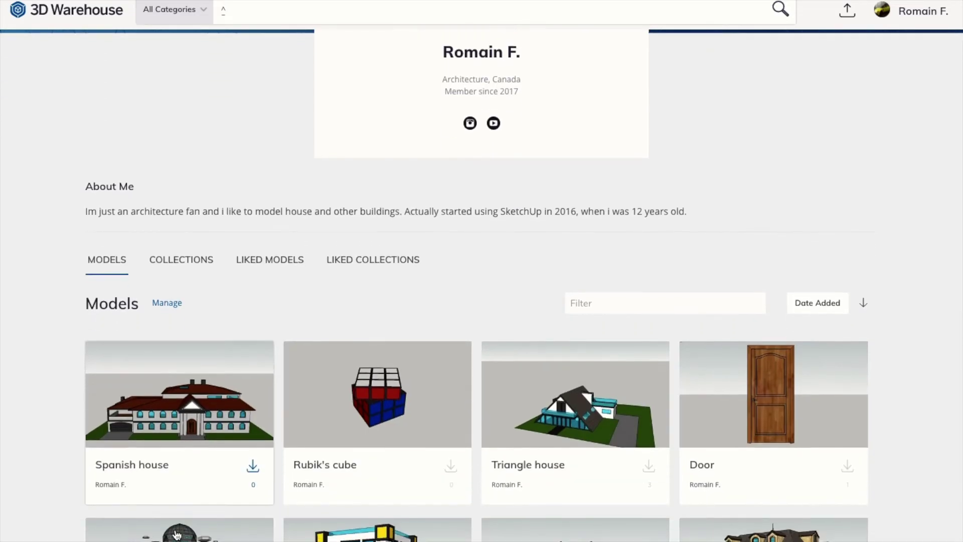
{"action": "left_click", "coordinate": [152, 464]}
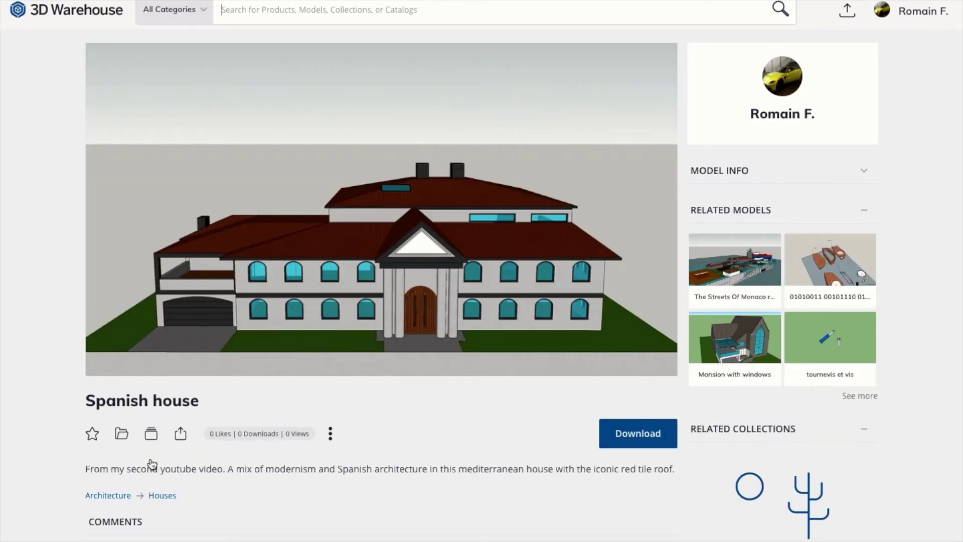
{"action": "scroll", "coordinate": [152, 465], "scroll_direction": "down", "scroll_amount": 2}
{"action": "scroll", "coordinate": [152, 465], "scroll_direction": "up", "scroll_amount": 1}
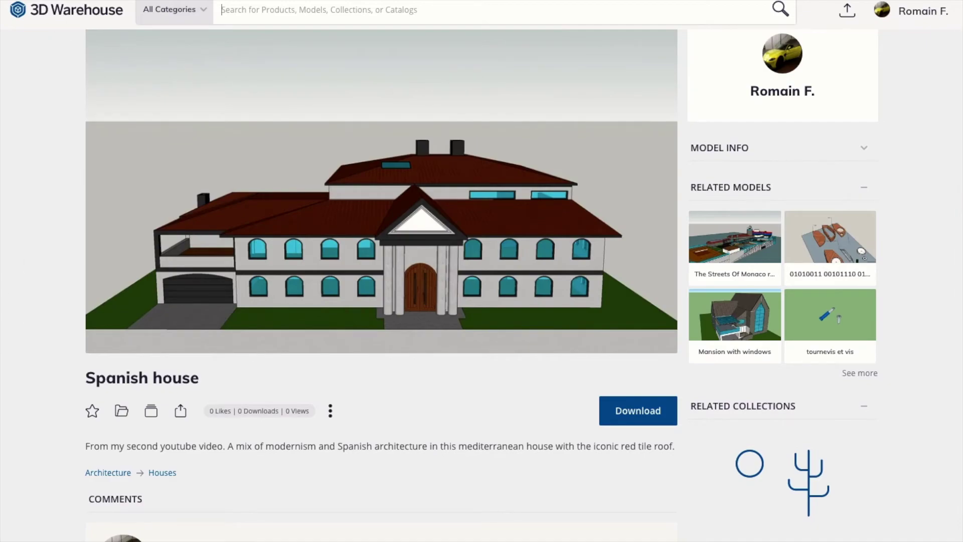
Return to the 3D Warehouse profile and look through its list of published models, from Spanish house down to the older ones
{"action": "key", "text": "alt+Left"}
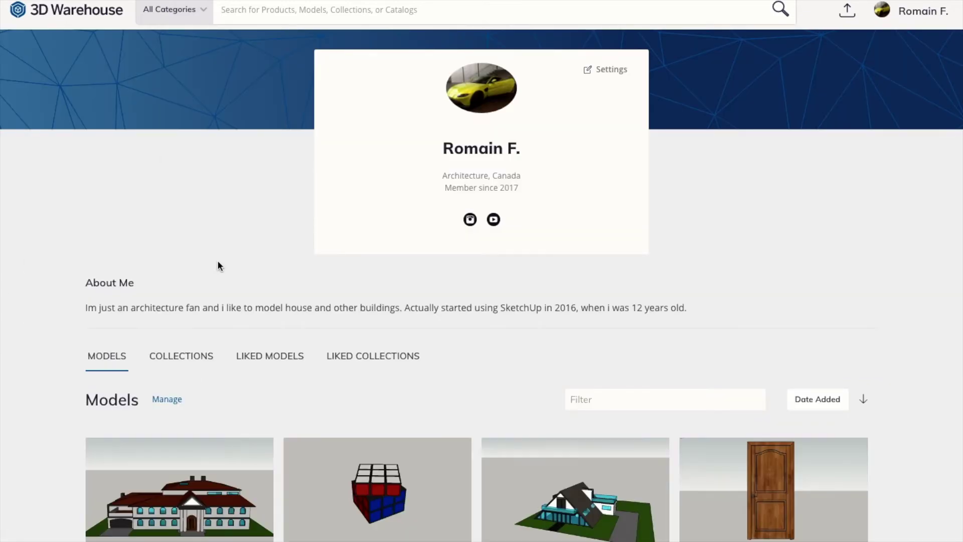
{"action": "scroll", "coordinate": [218, 265], "scroll_direction": "down", "scroll_amount": 3}
{"action": "scroll", "coordinate": [71, 297], "scroll_direction": "down", "scroll_amount": 2}
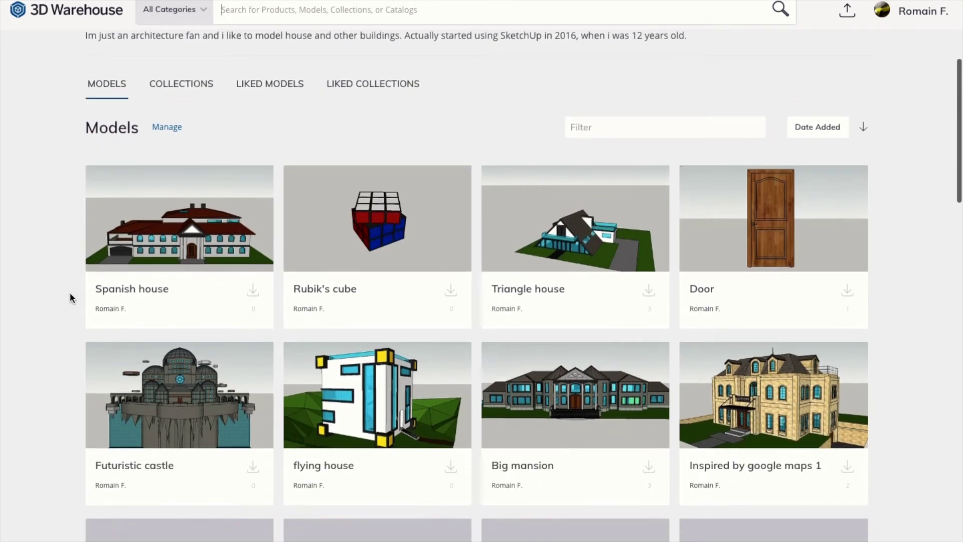
{"action": "scroll", "coordinate": [70, 296], "scroll_direction": "down", "scroll_amount": 2}
{"action": "scroll", "coordinate": [70, 296], "scroll_direction": "down", "scroll_amount": 4}
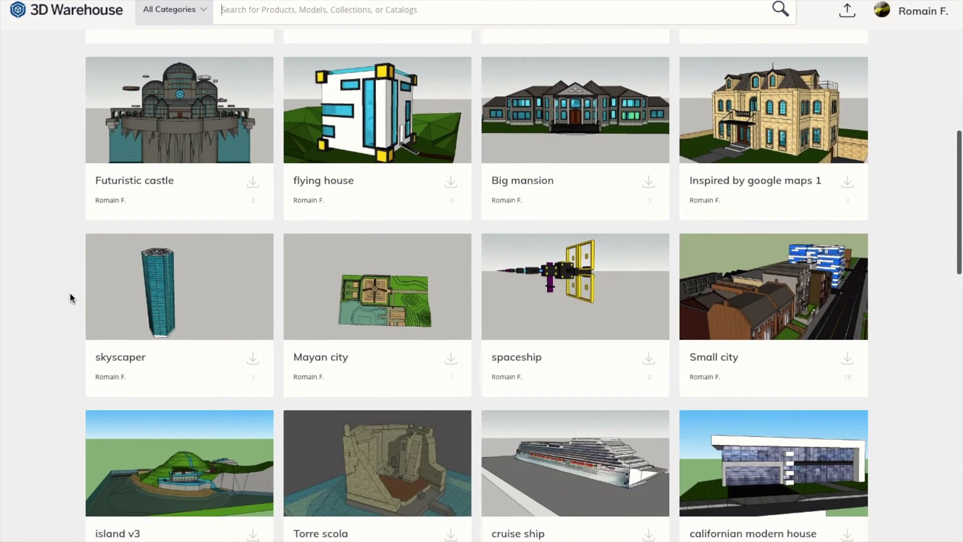
{"action": "scroll", "coordinate": [70, 298], "scroll_direction": "down", "scroll_amount": 4}
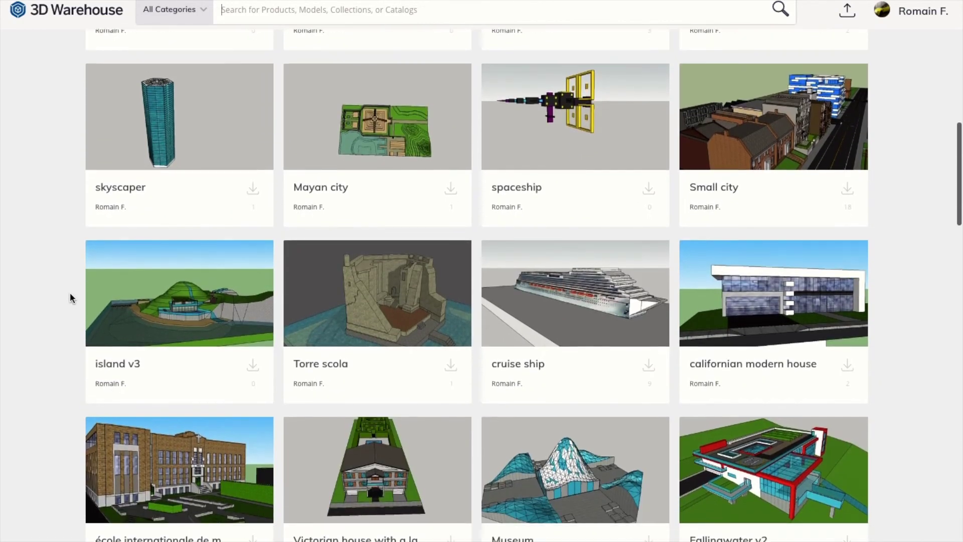
{"action": "scroll", "coordinate": [70, 298], "scroll_direction": "down", "scroll_amount": 5}
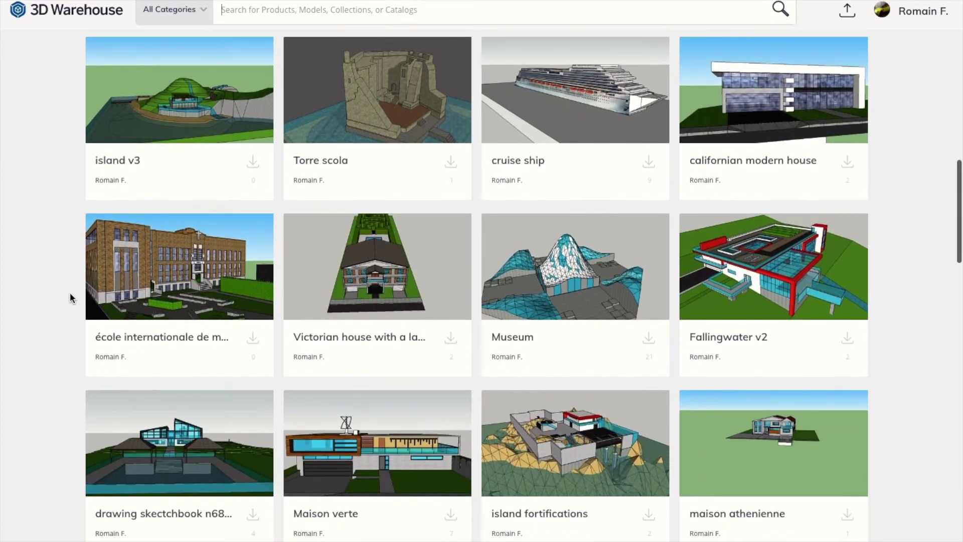
{"action": "scroll", "coordinate": [70, 297], "scroll_direction": "down", "scroll_amount": 5}
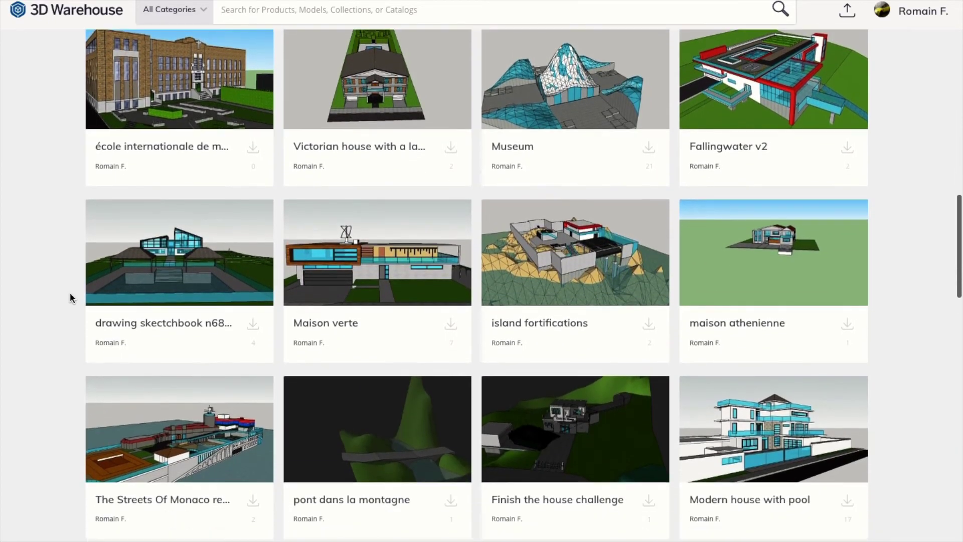
{"action": "scroll", "coordinate": [71, 297], "scroll_direction": "down", "scroll_amount": 5}
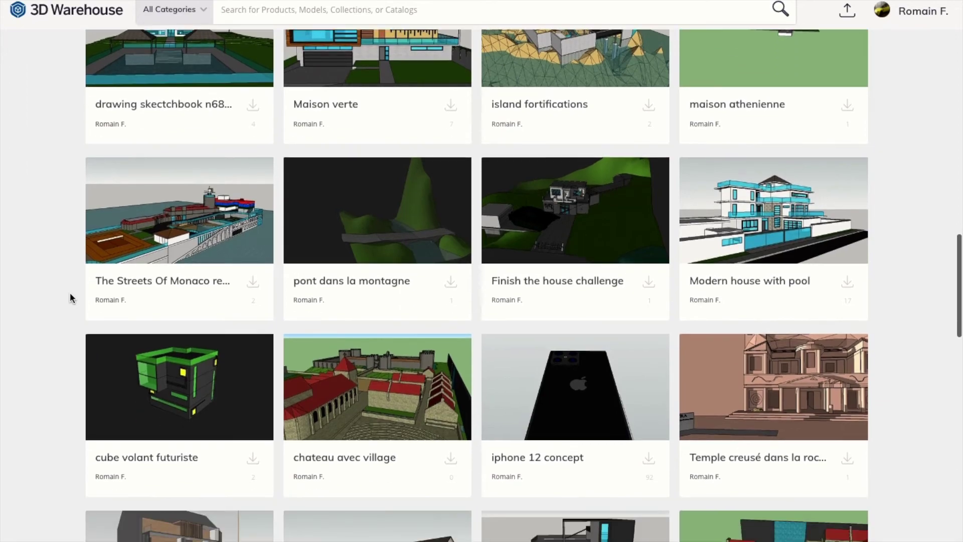
{"action": "scroll", "coordinate": [76, 297], "scroll_direction": "down", "scroll_amount": 4}
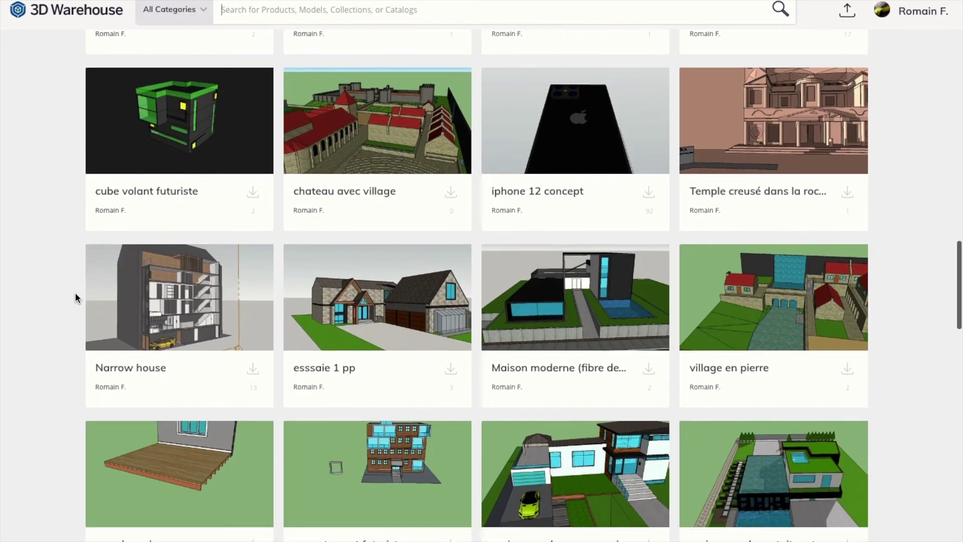
{"action": "scroll", "coordinate": [75, 298], "scroll_direction": "down", "scroll_amount": 4}
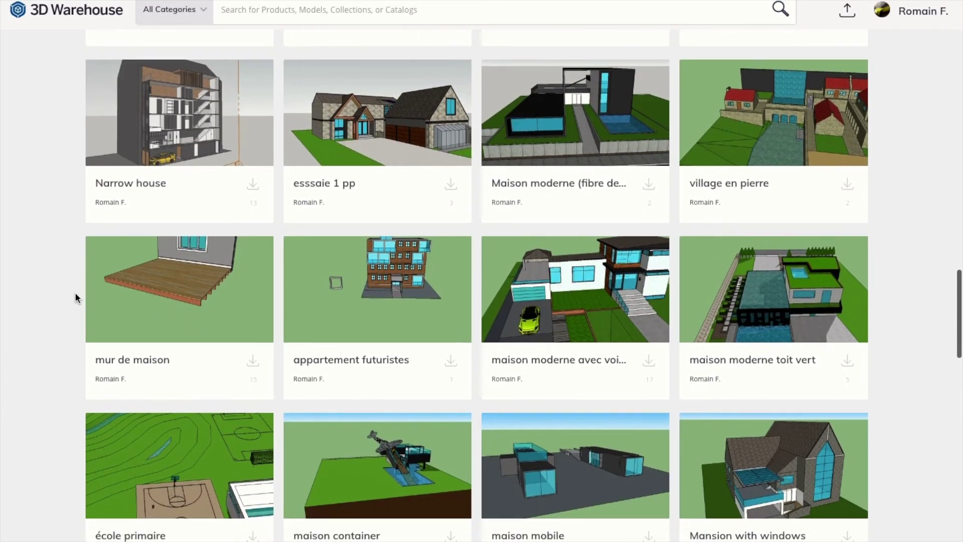
{"action": "scroll", "coordinate": [75, 298], "scroll_direction": "down", "scroll_amount": 5}
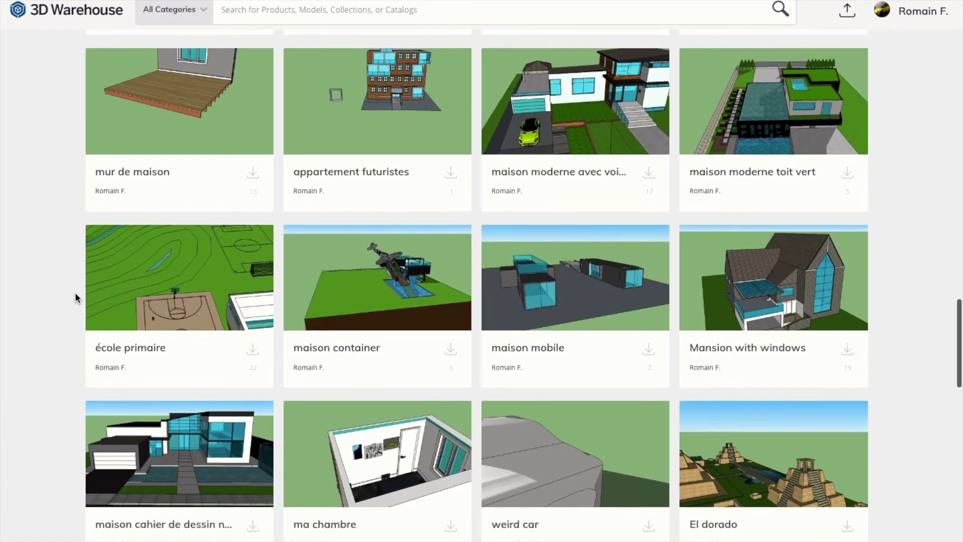